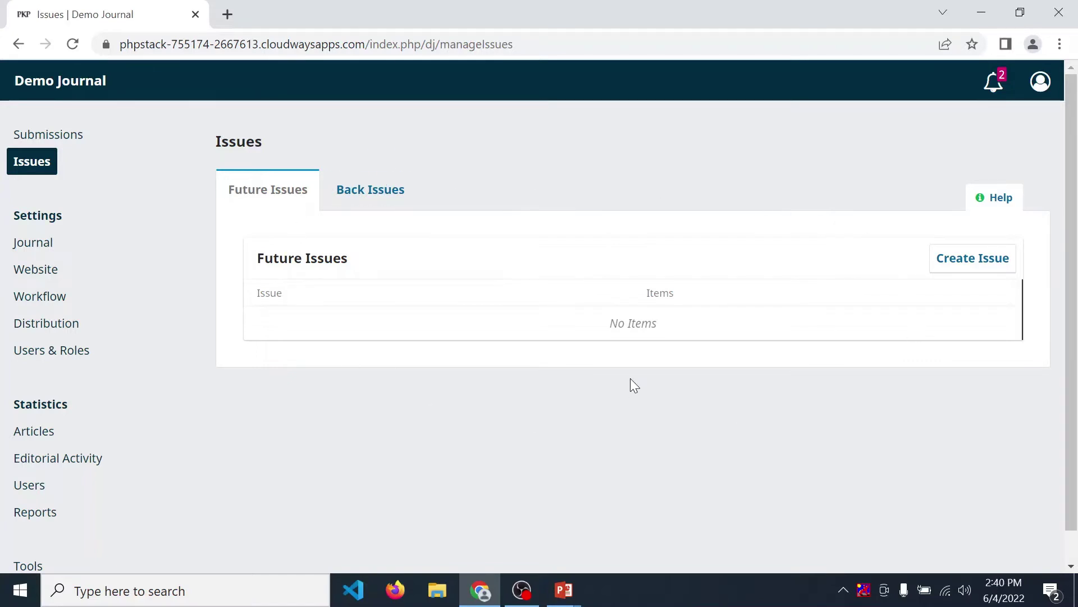
Go to the journal's Issues list and start a new issue from the empty Future Issues tab
click(47, 142)
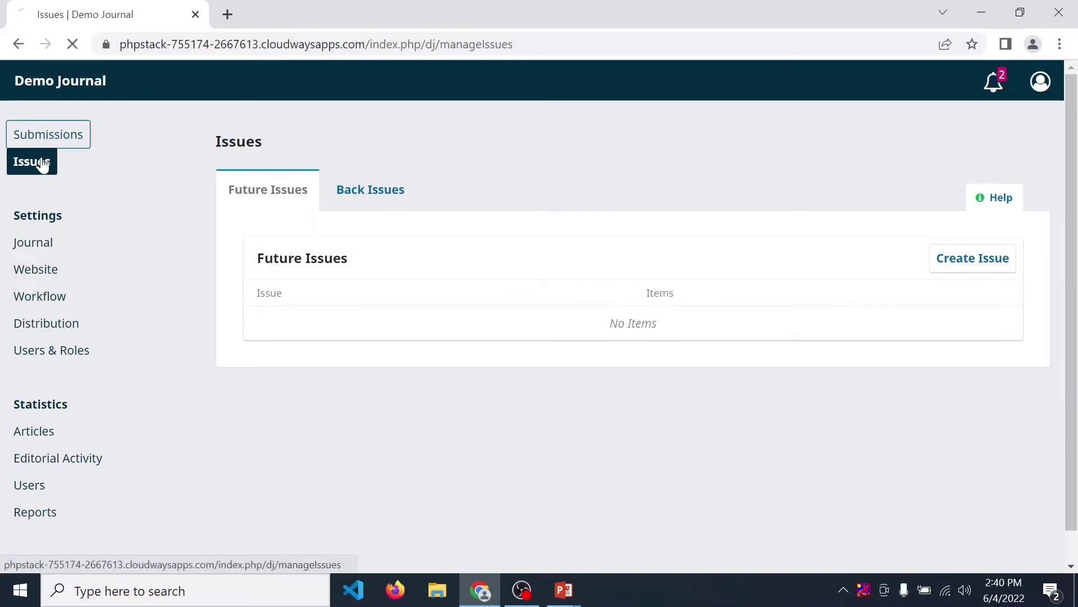
click(37, 168)
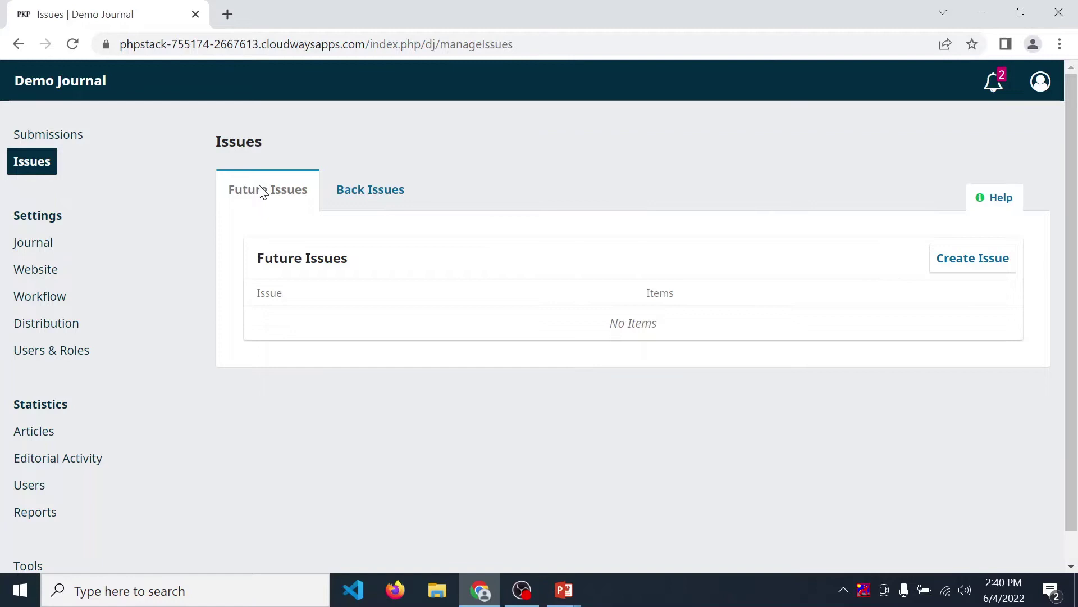
click(960, 268)
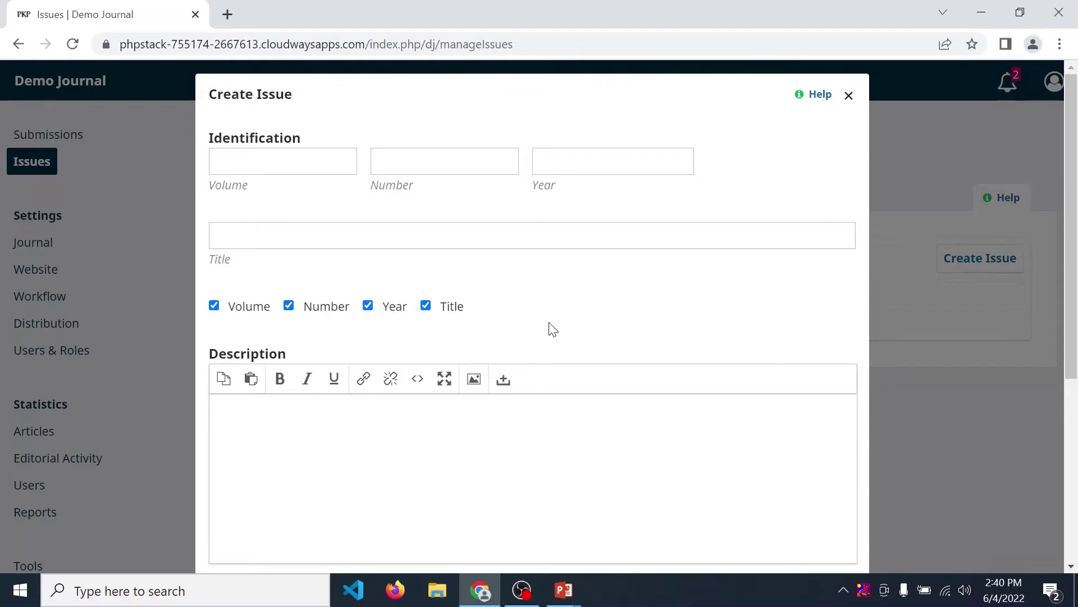
Enter Volume 1, Number 1, Year 2022 and the title 'Jan 2022' for the new issue
click(304, 156)
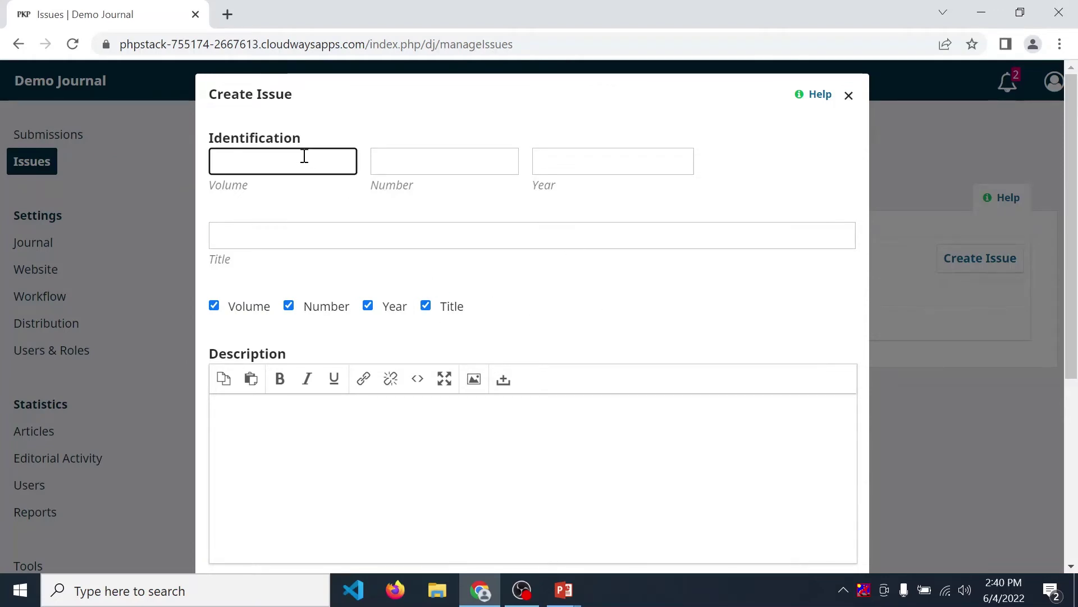
text(1)
click(409, 162)
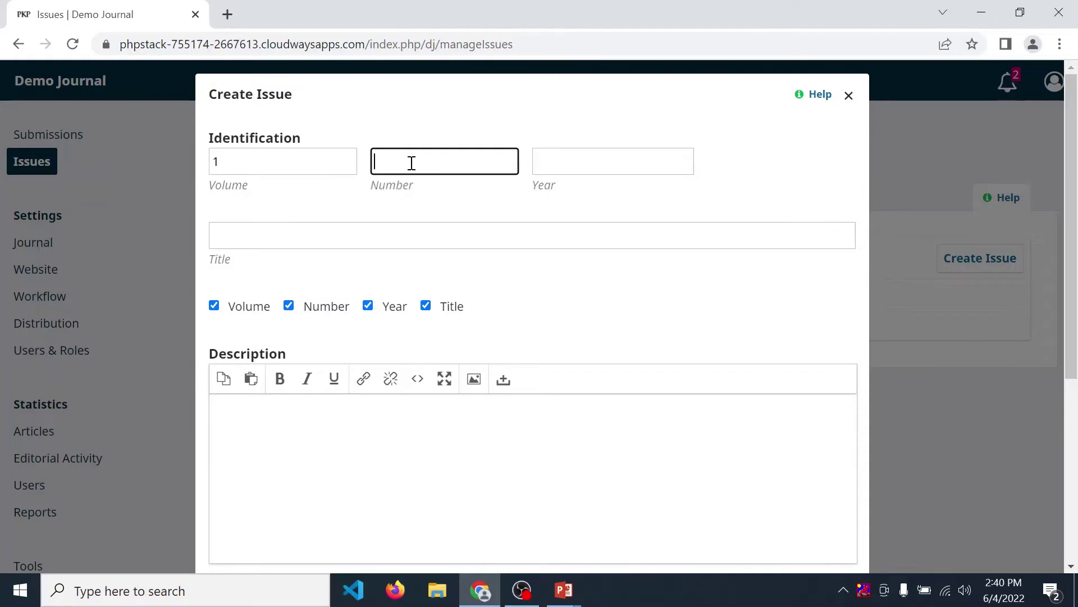
text(1)
click(565, 154)
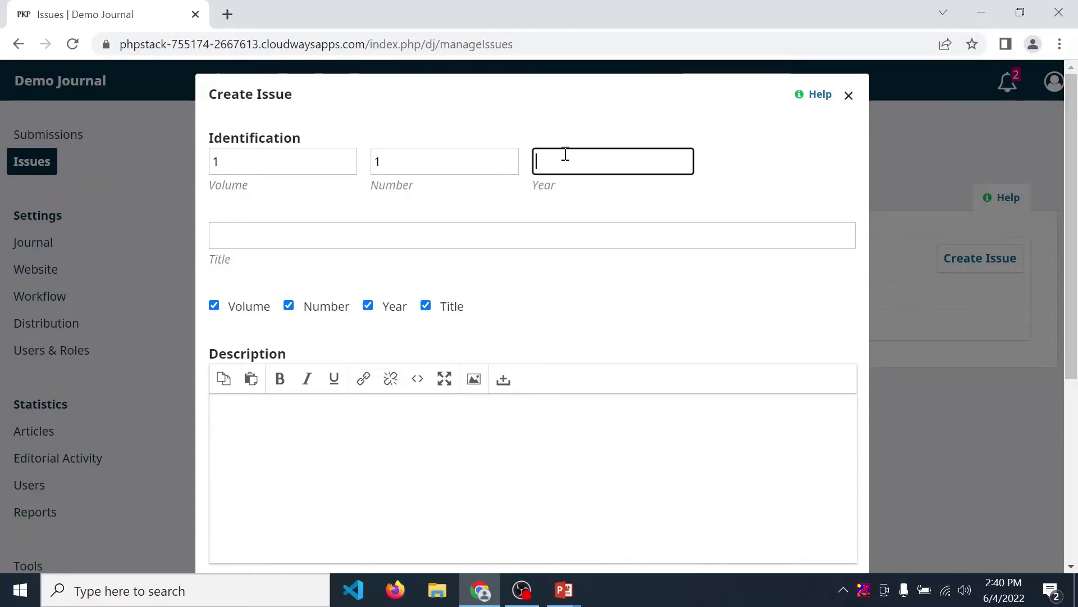
text(2022)
click(476, 239)
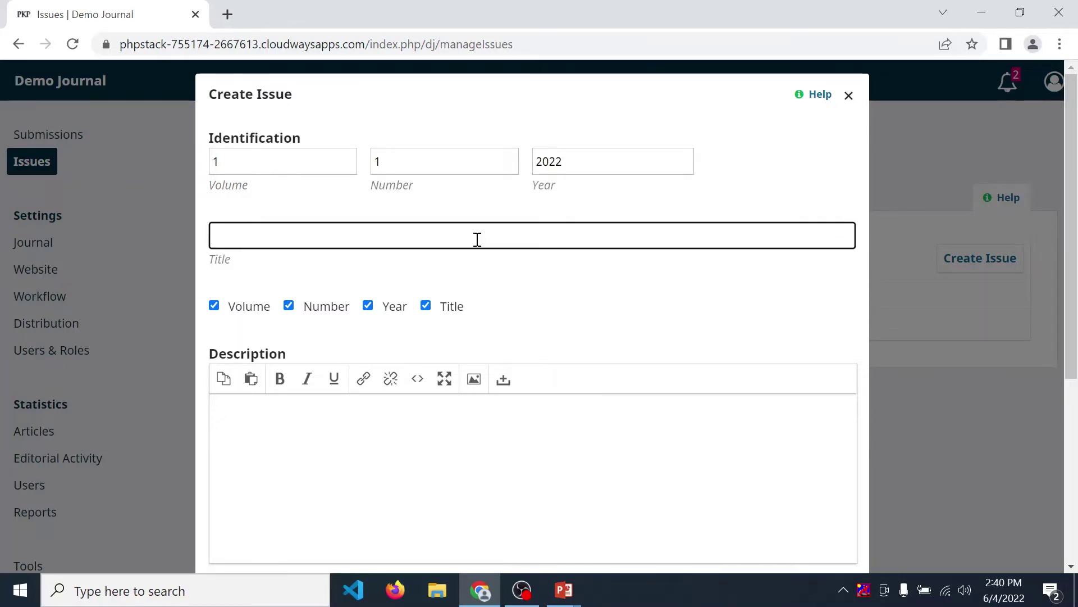
text(Jan 2)
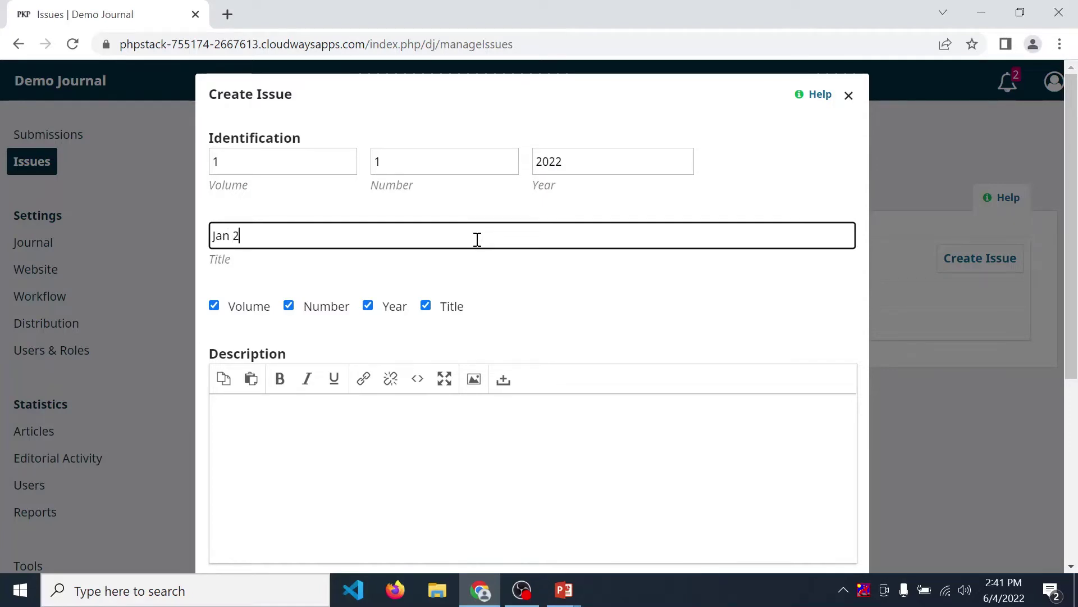
text(022)
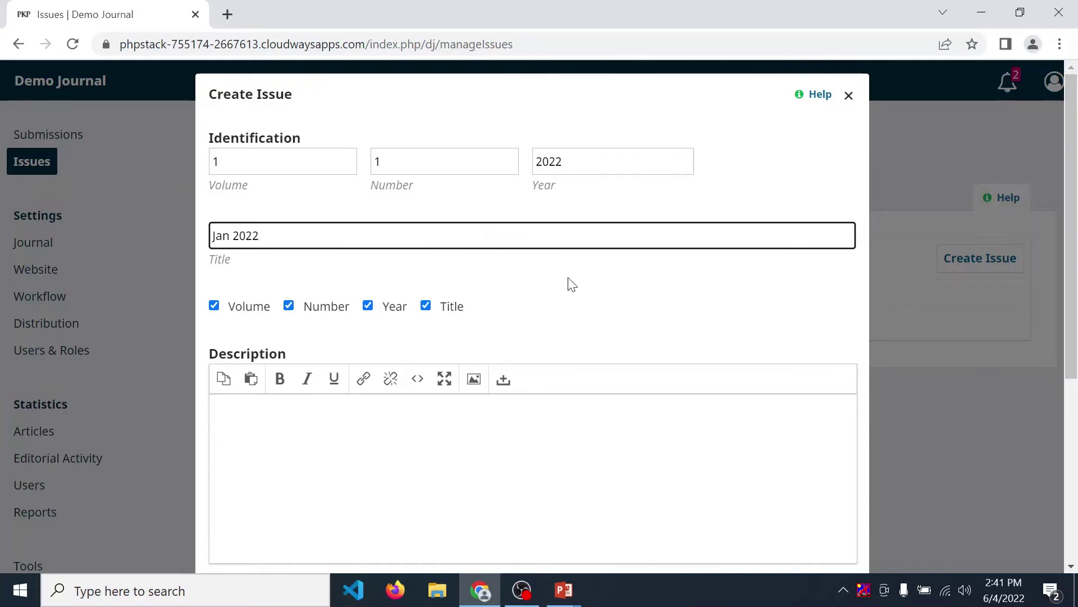
Upload cover.png from the Desktop as the cover image and save the issue
scroll(573, 295, down, 2)
click(462, 353)
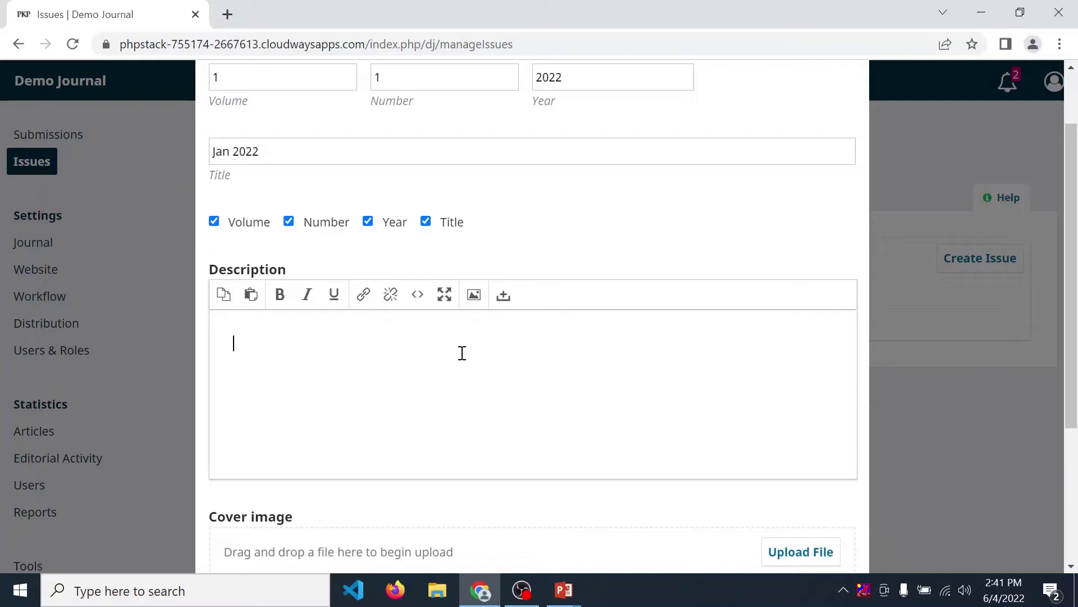
scroll(462, 353, down, 4)
scroll(430, 268, up, 4)
scroll(430, 268, down, 5)
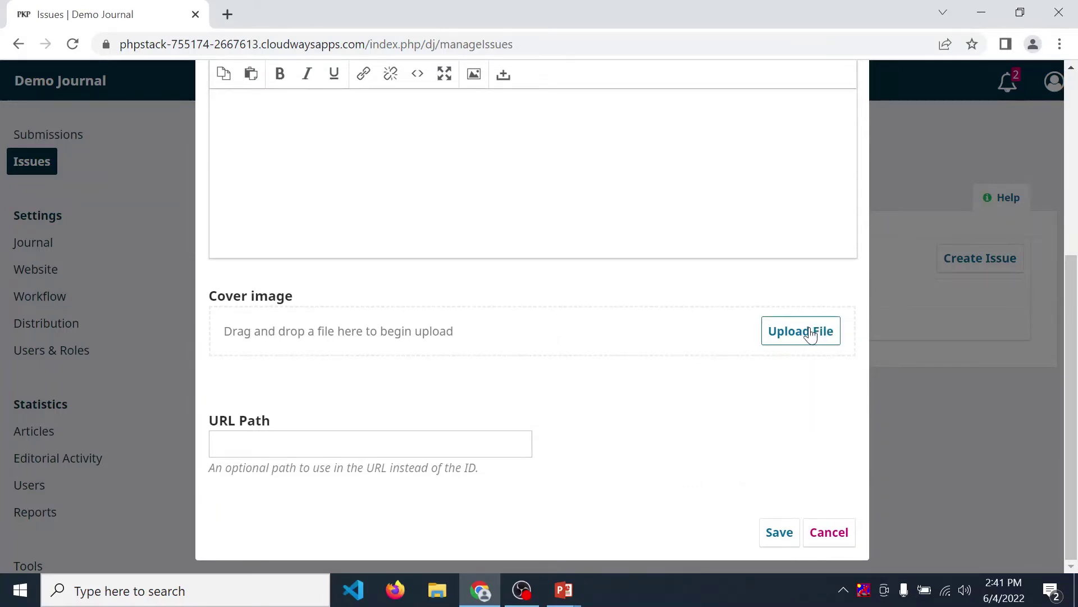
click(779, 324)
click(196, 144)
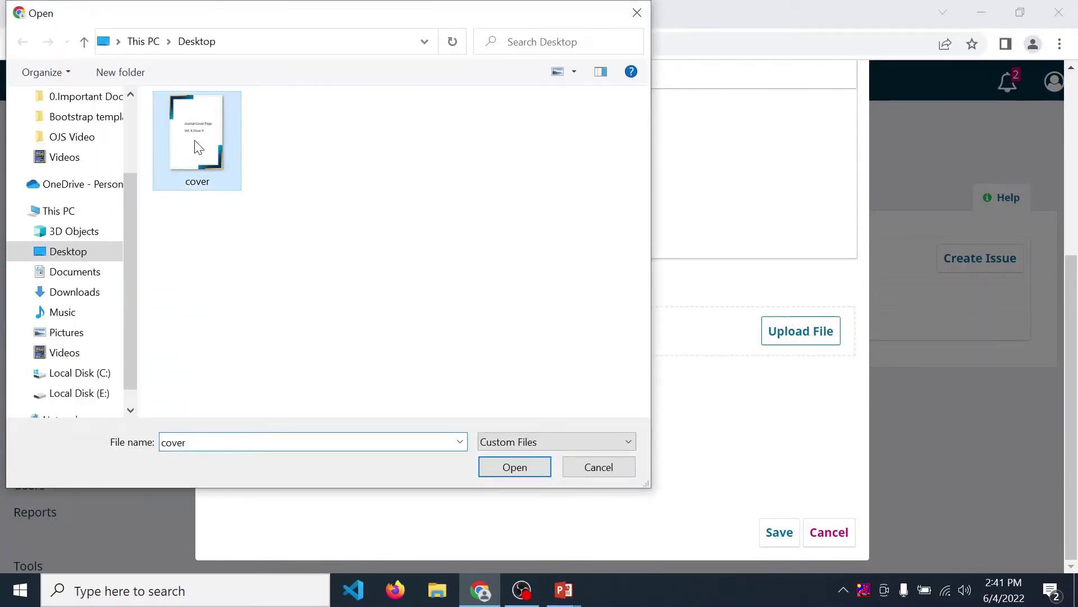
click(512, 467)
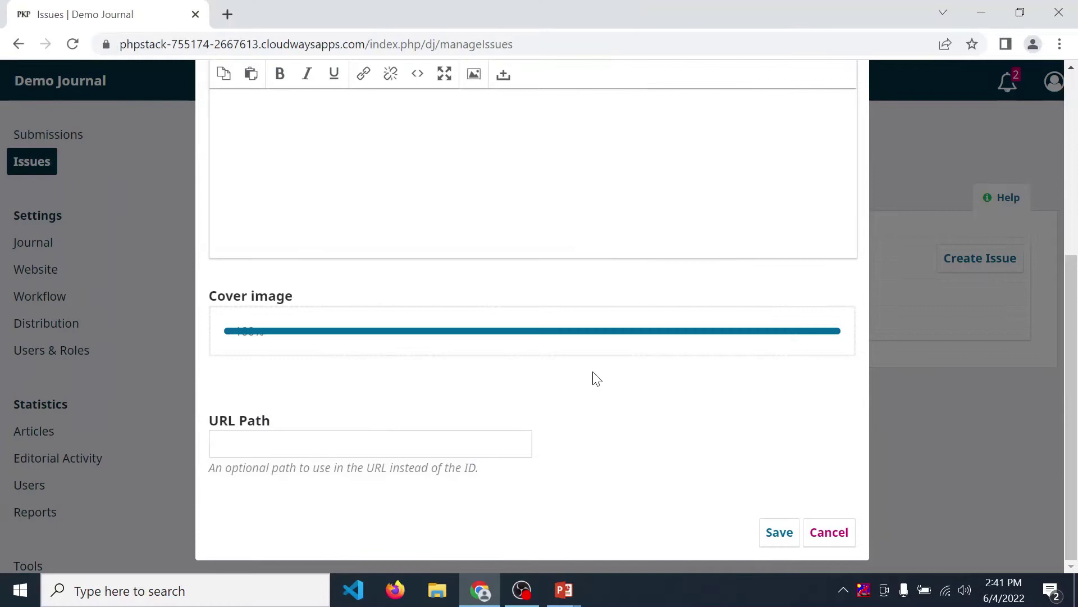
click(338, 448)
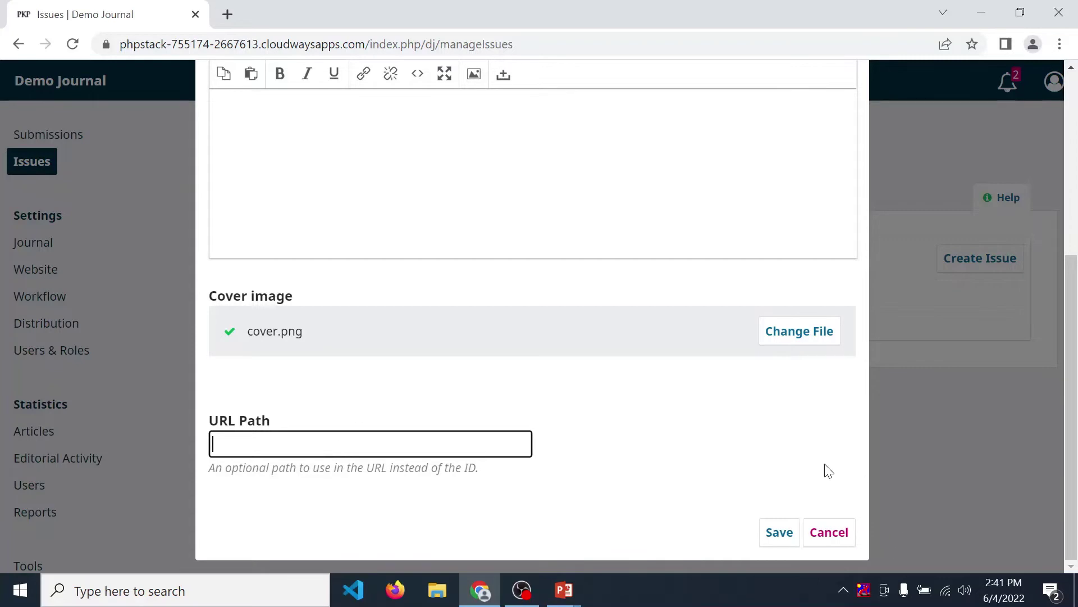
click(781, 534)
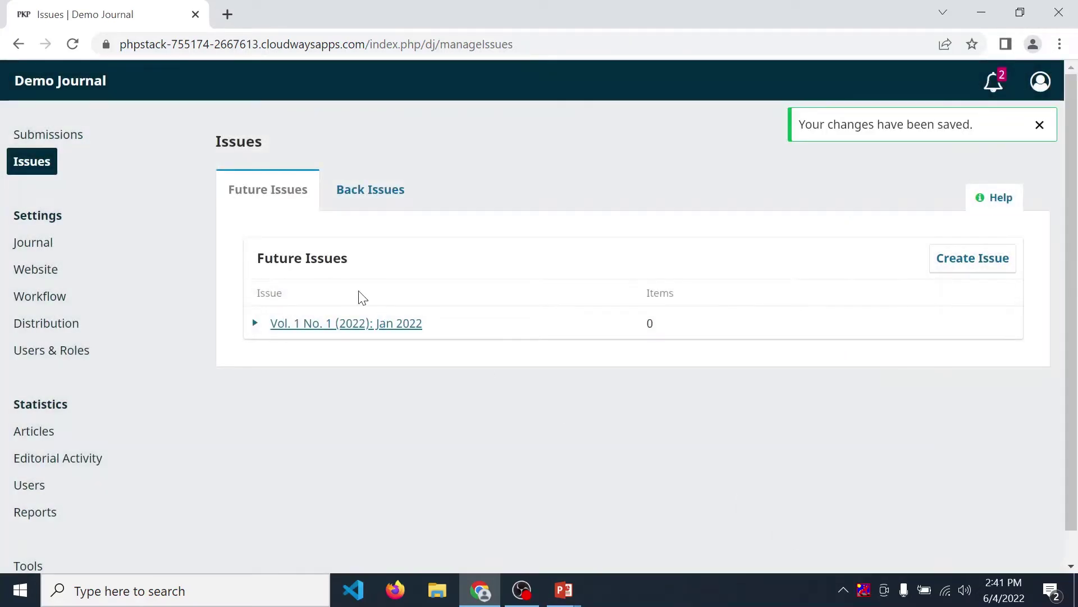
Expand the Vol. 1 No. 1 (2022): Jan 2022 row and open it with Edit
click(256, 328)
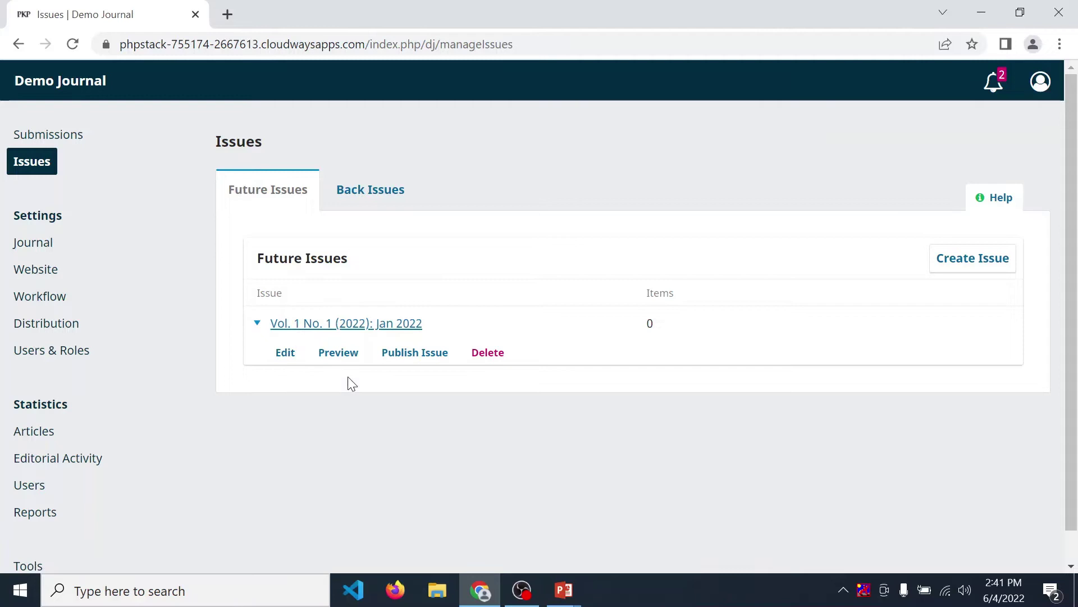
click(257, 325)
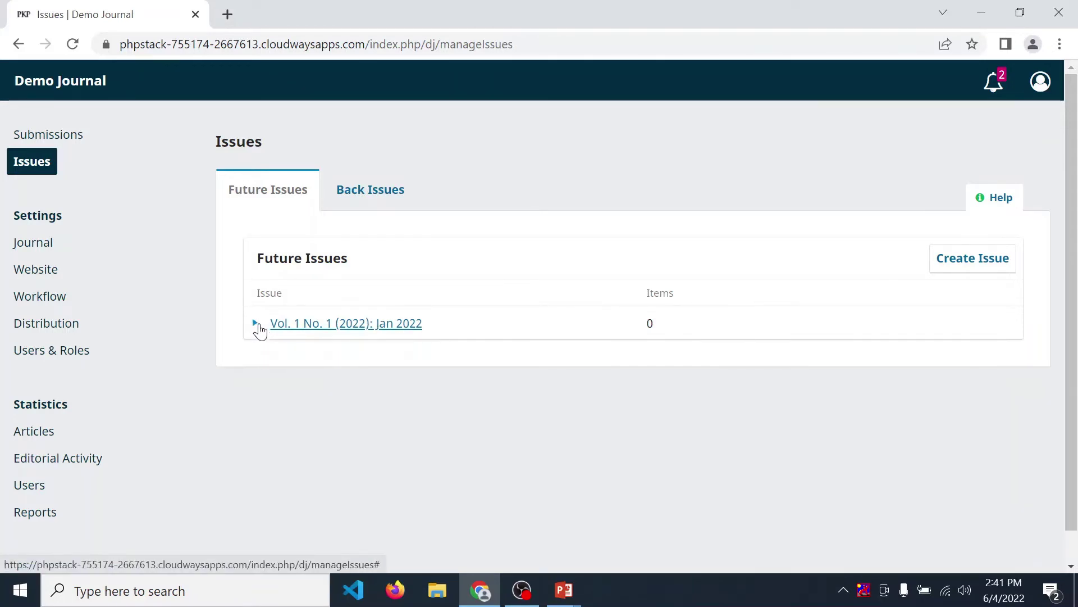
click(257, 325)
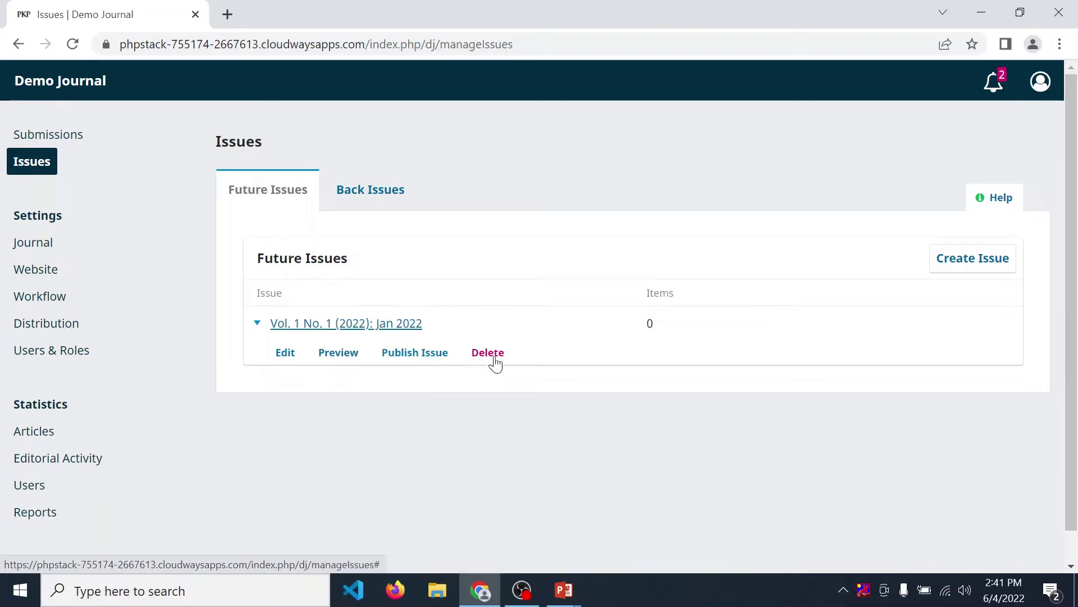
click(287, 353)
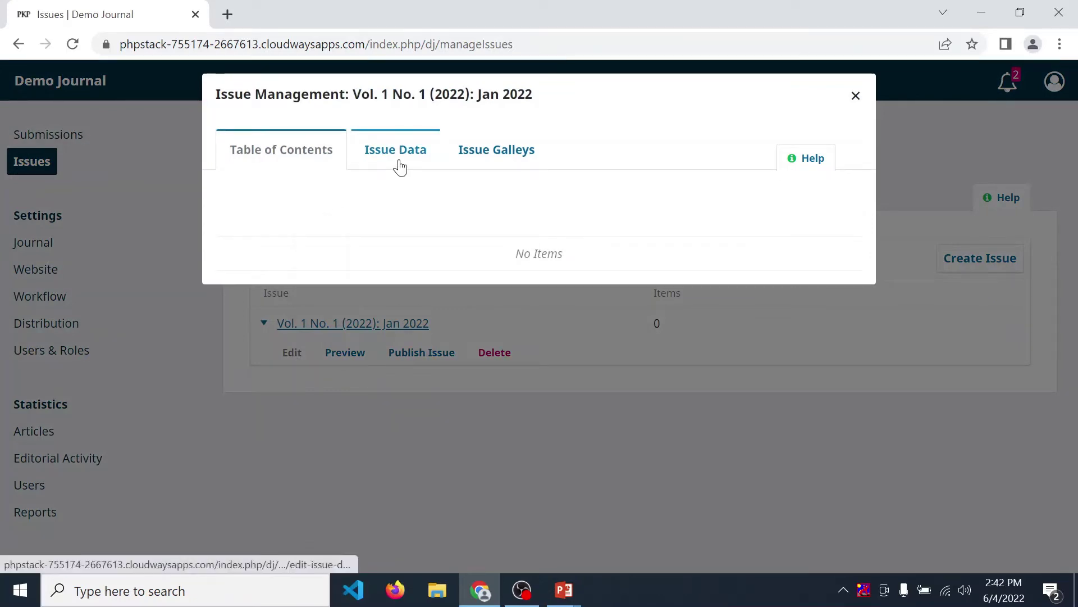
click(855, 96)
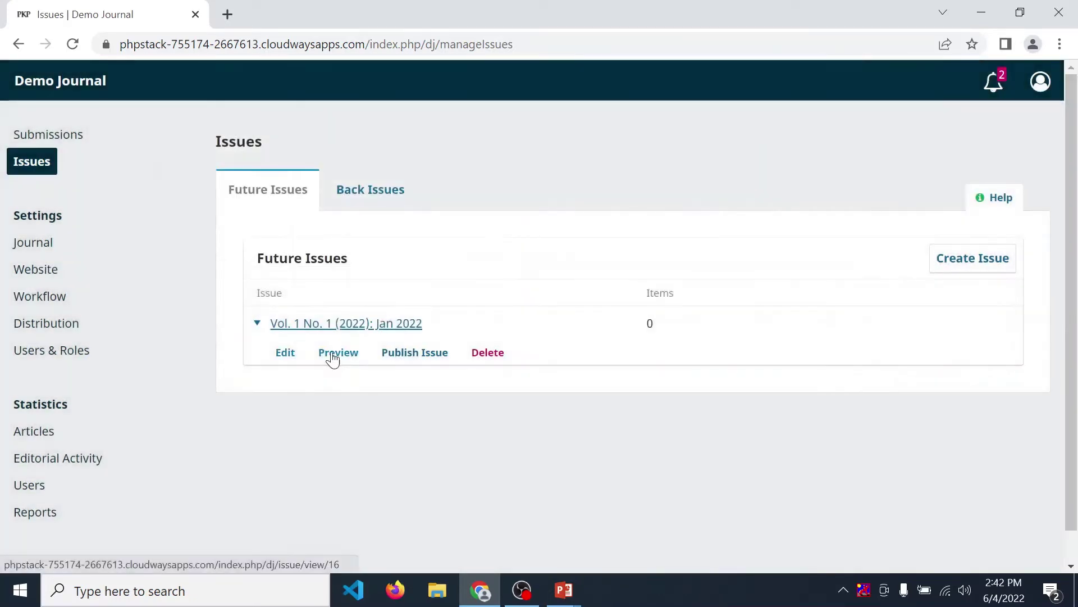
click(280, 353)
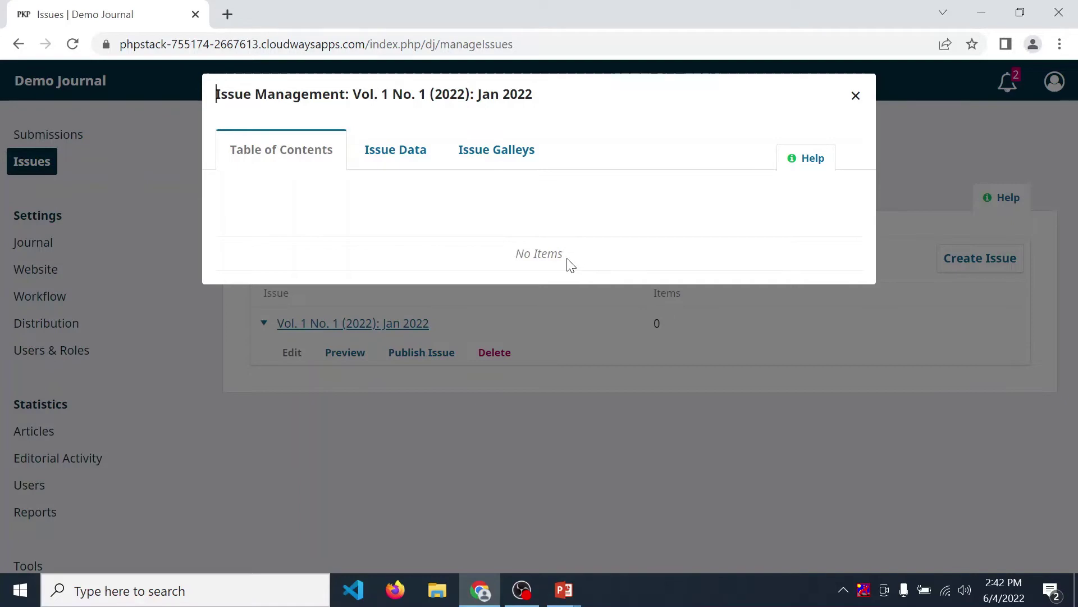
Check the Jan 2022 Issue Data fields and cover.png preview, then save the issue data
click(413, 164)
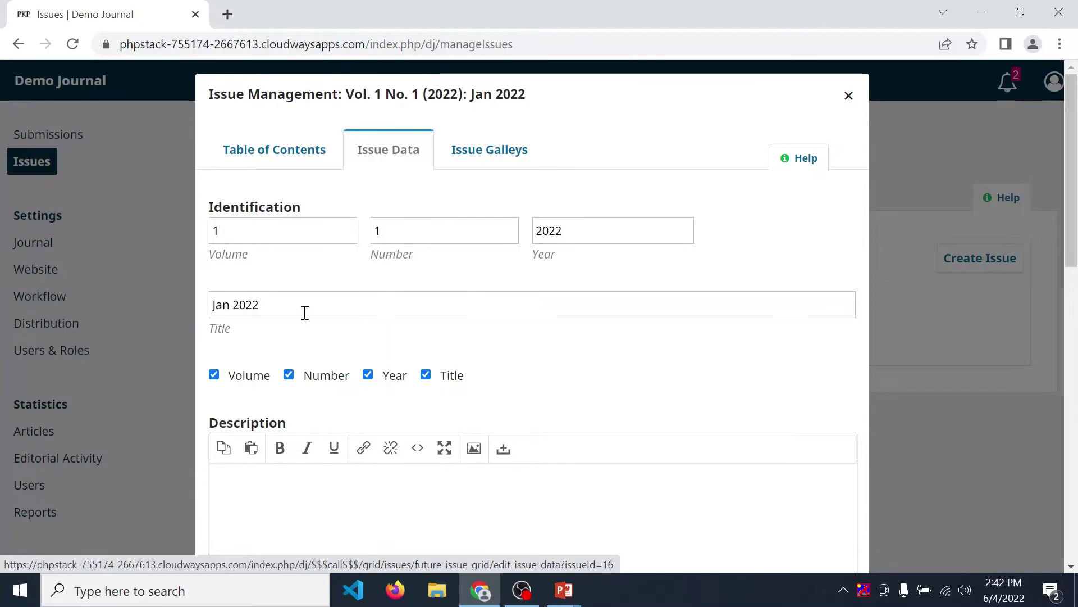
scroll(305, 313, down, 3)
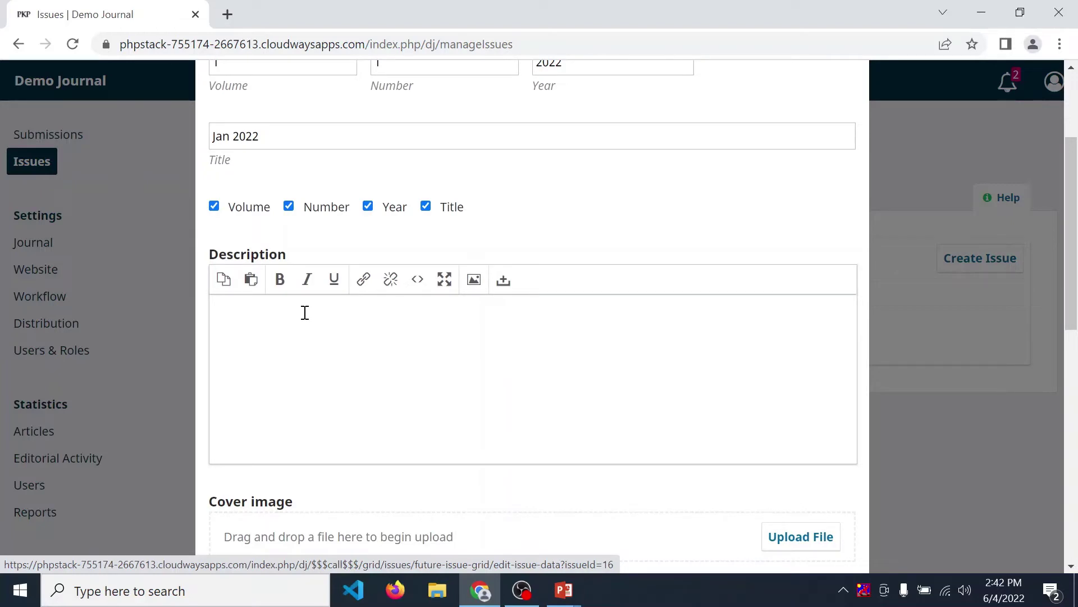
scroll(305, 313, down, 4)
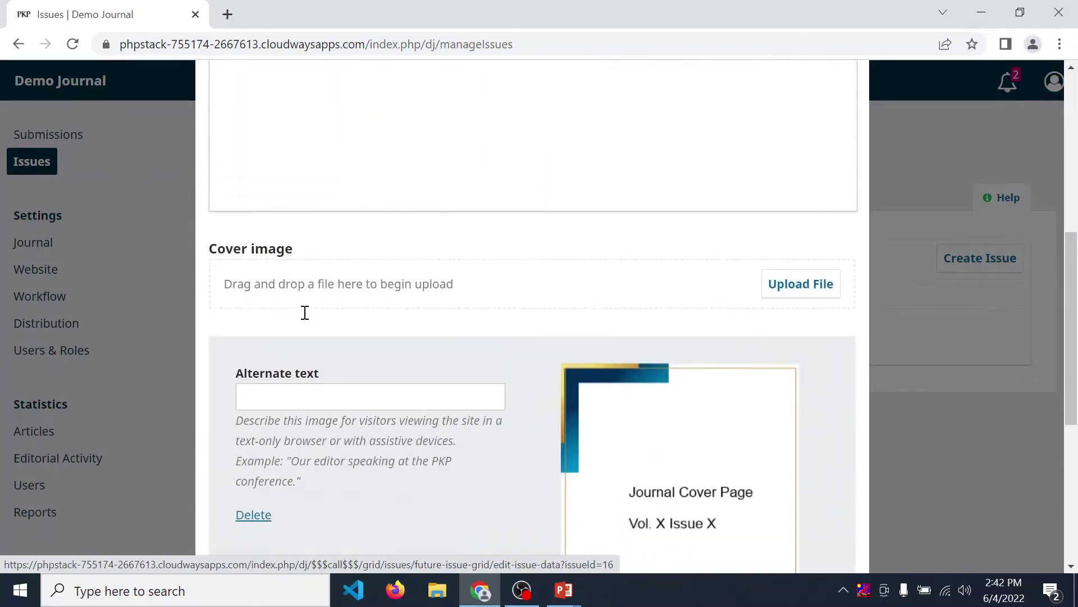
scroll(308, 320, down, 5)
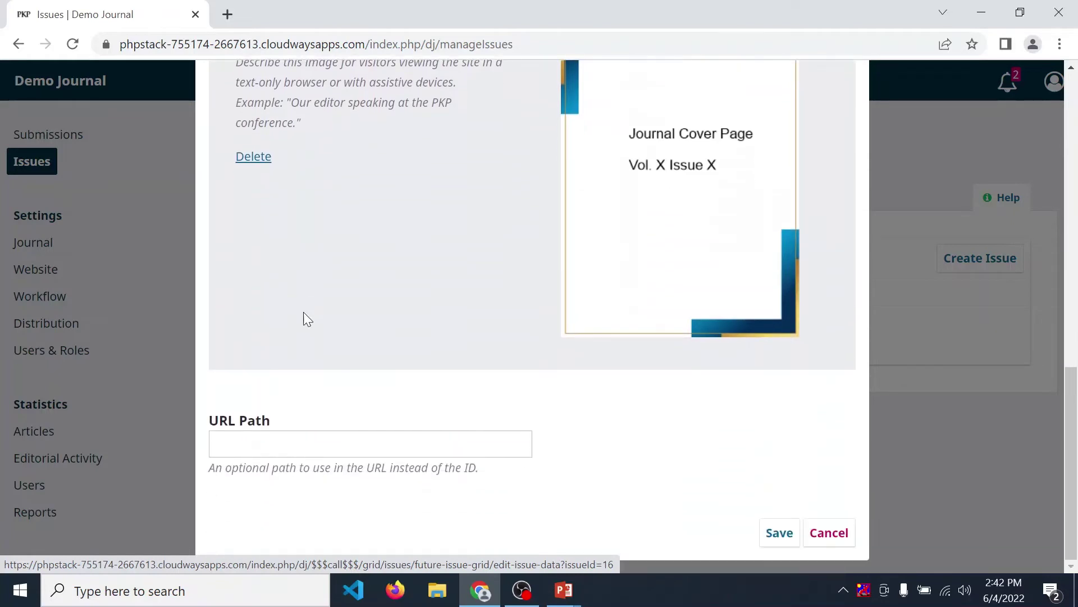
scroll(380, 294, up, 9)
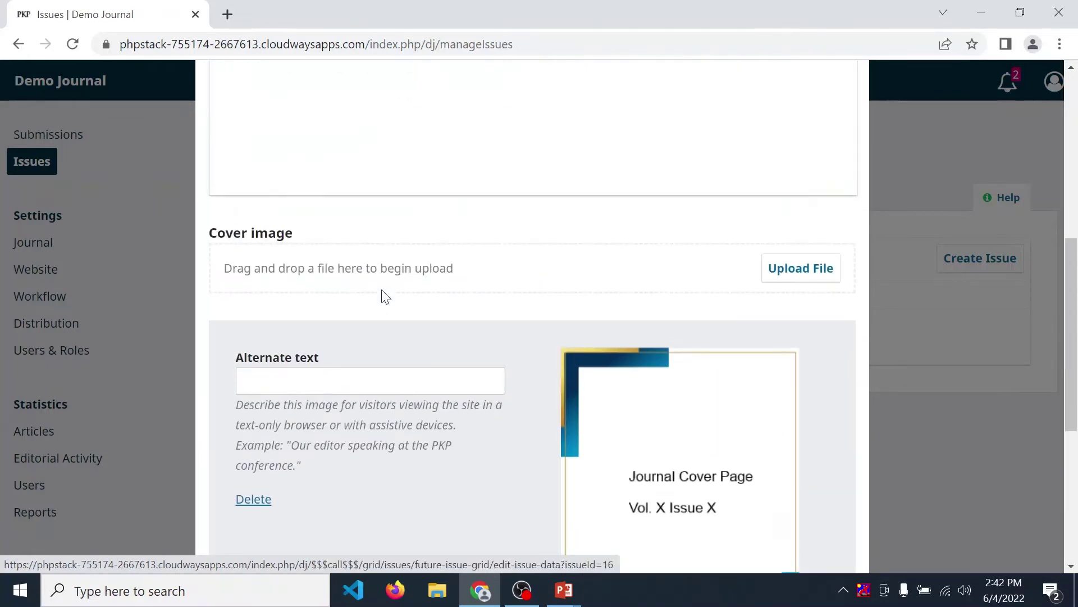
scroll(502, 263, up, 2)
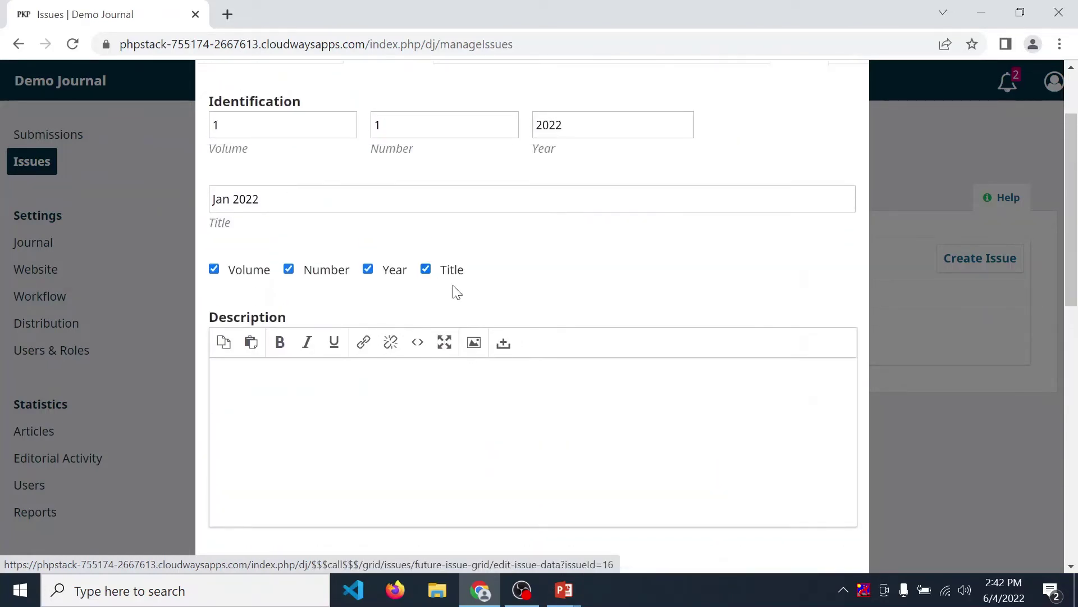
scroll(641, 290, down, 9)
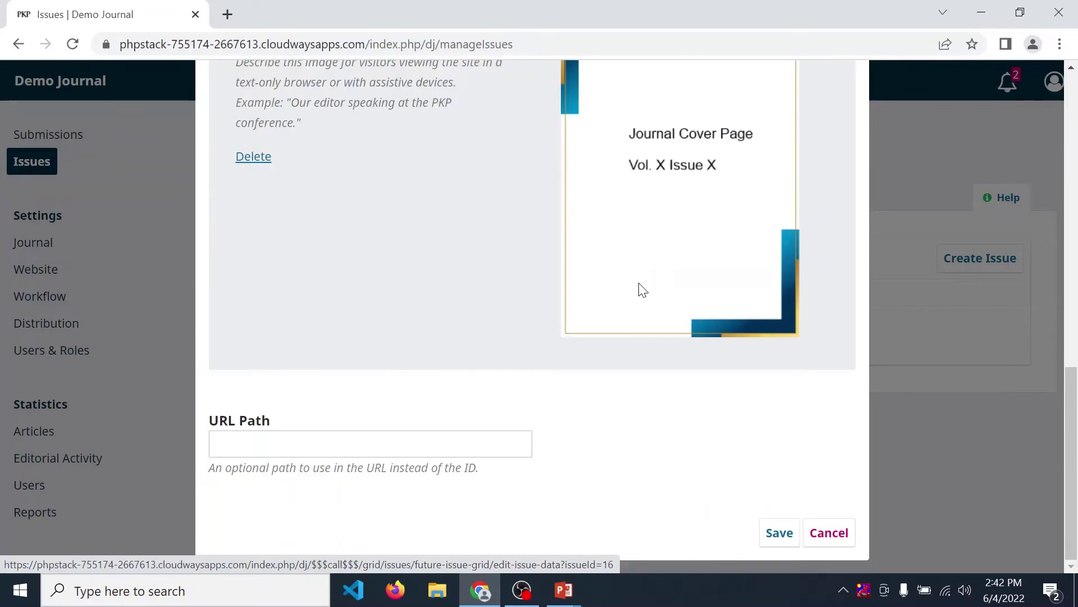
click(778, 532)
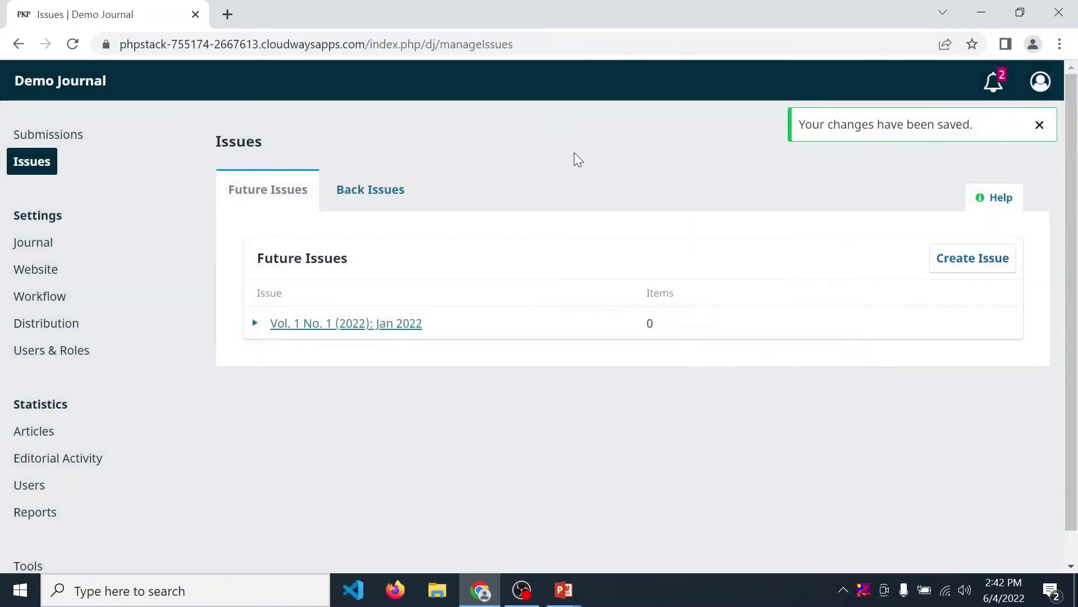
click(253, 324)
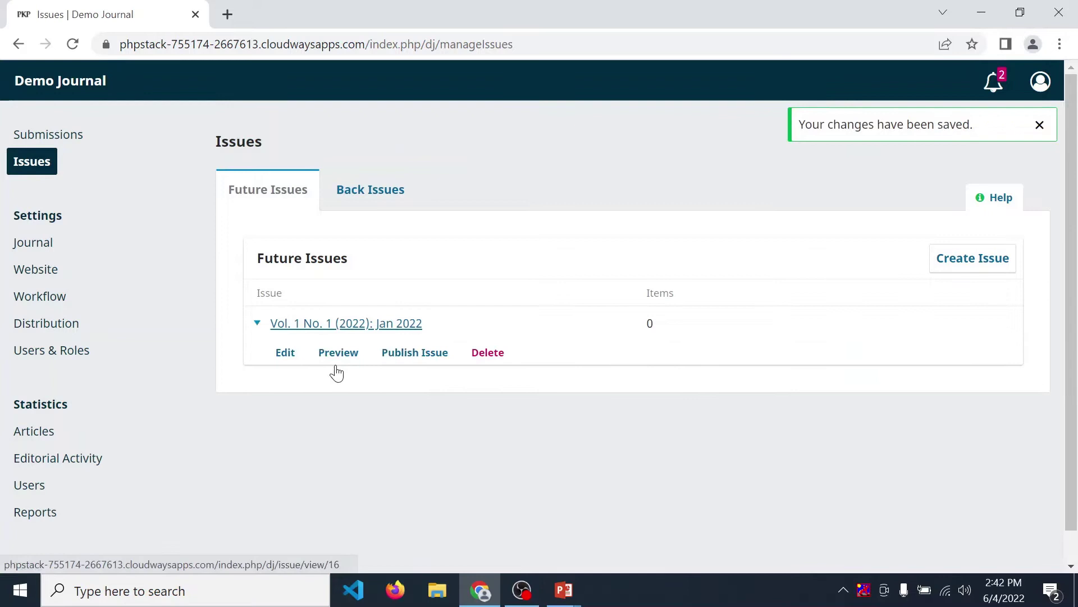
Create an issue galley from sample.pdf labelled 'Journal Front Page' for the Jan 2022 issue
click(276, 352)
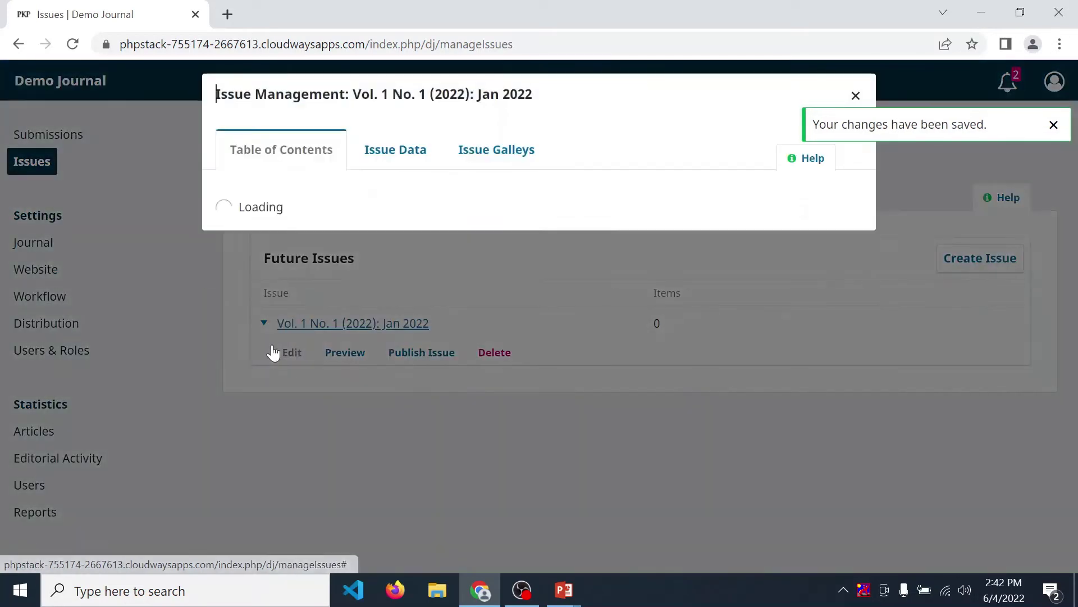
click(515, 159)
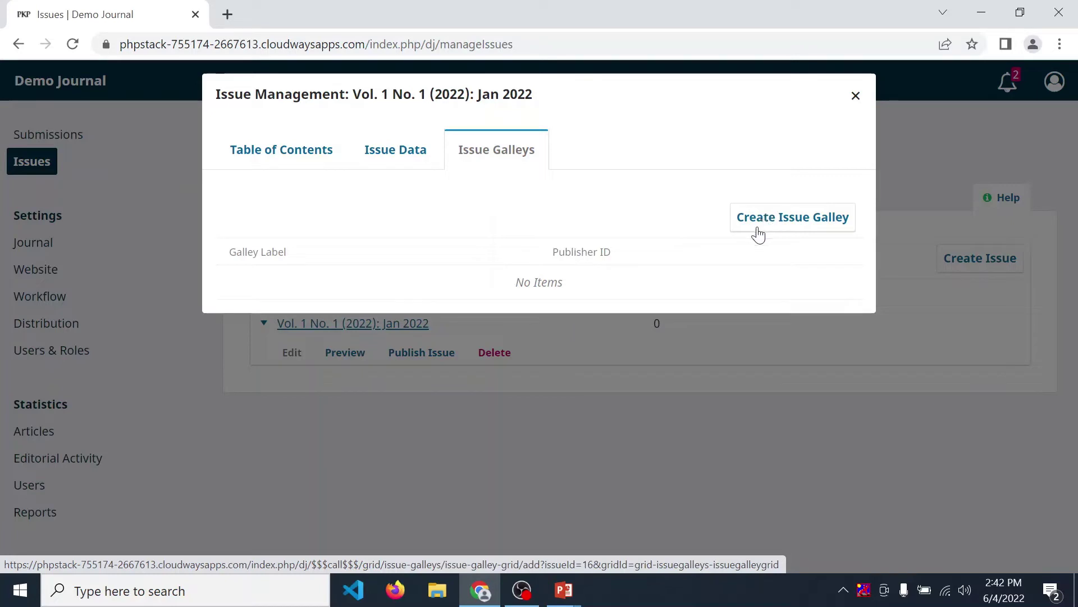
click(772, 225)
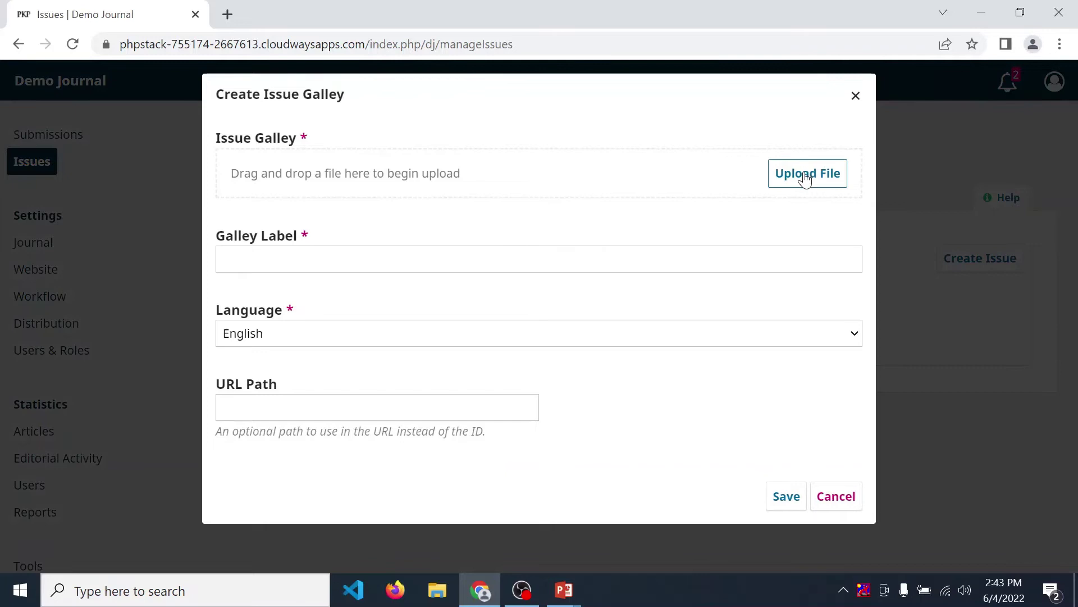
click(804, 171)
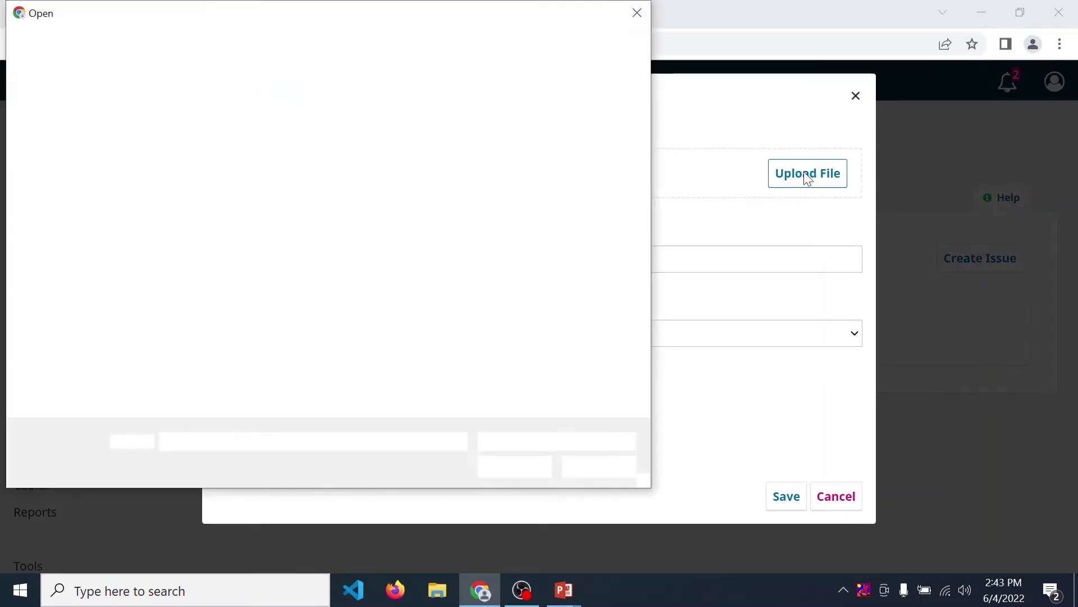
click(409, 164)
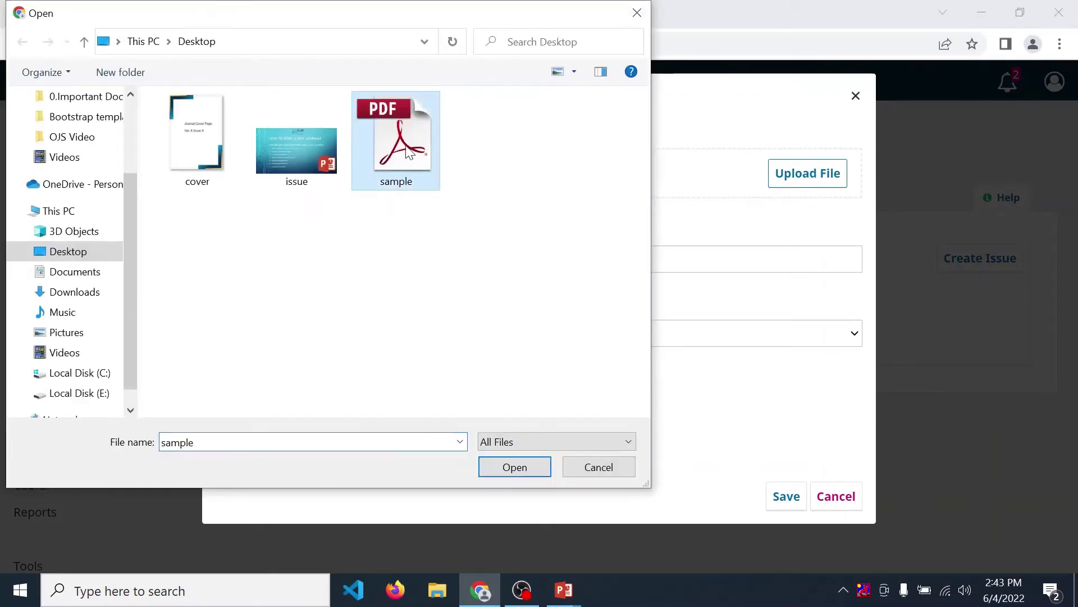
click(529, 468)
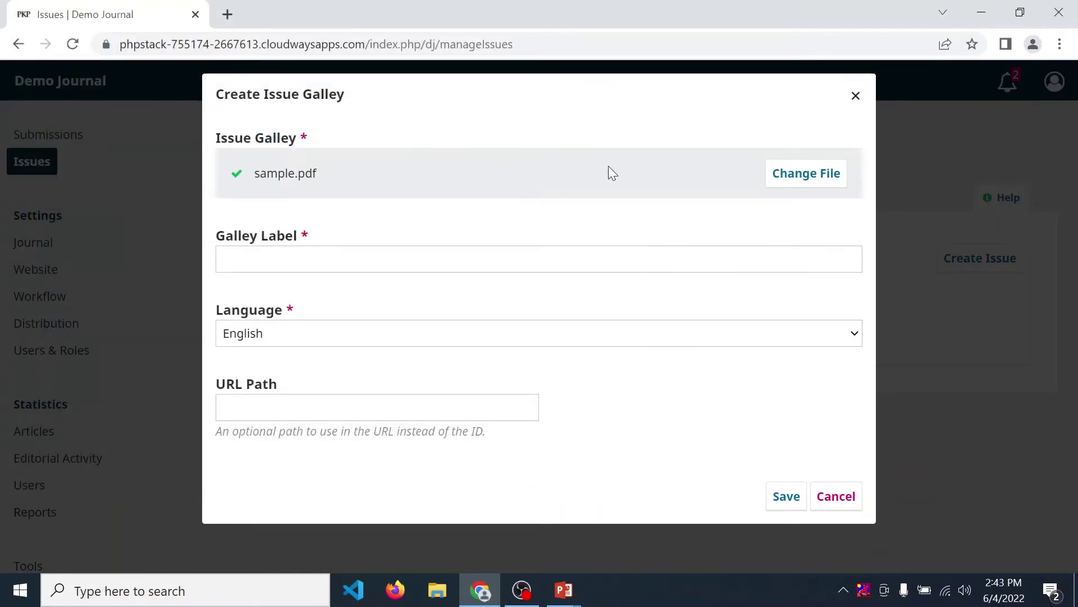
click(301, 269)
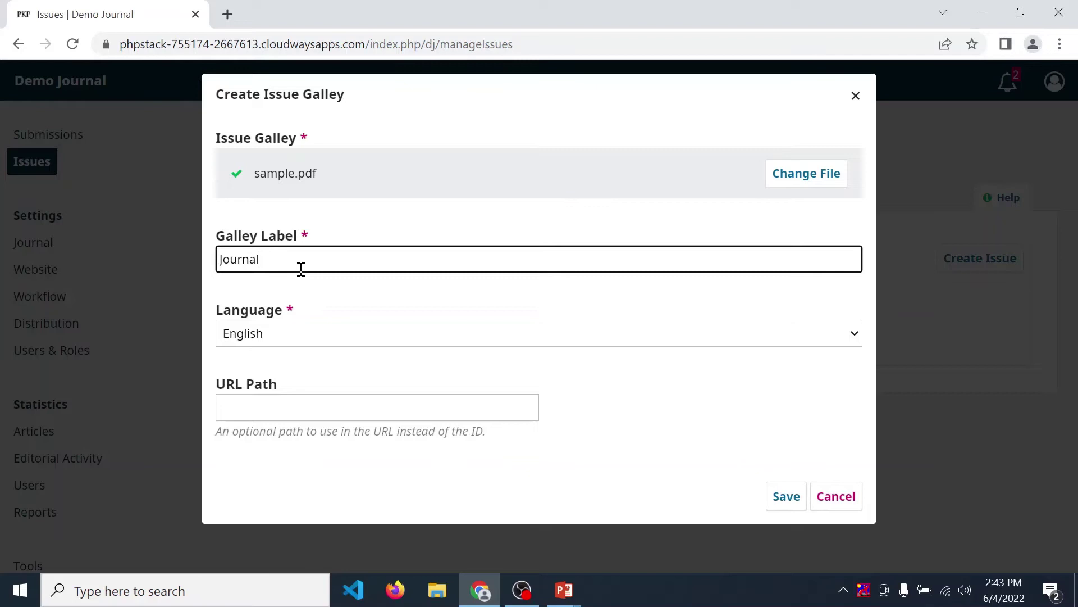
text(Journal Front Page)
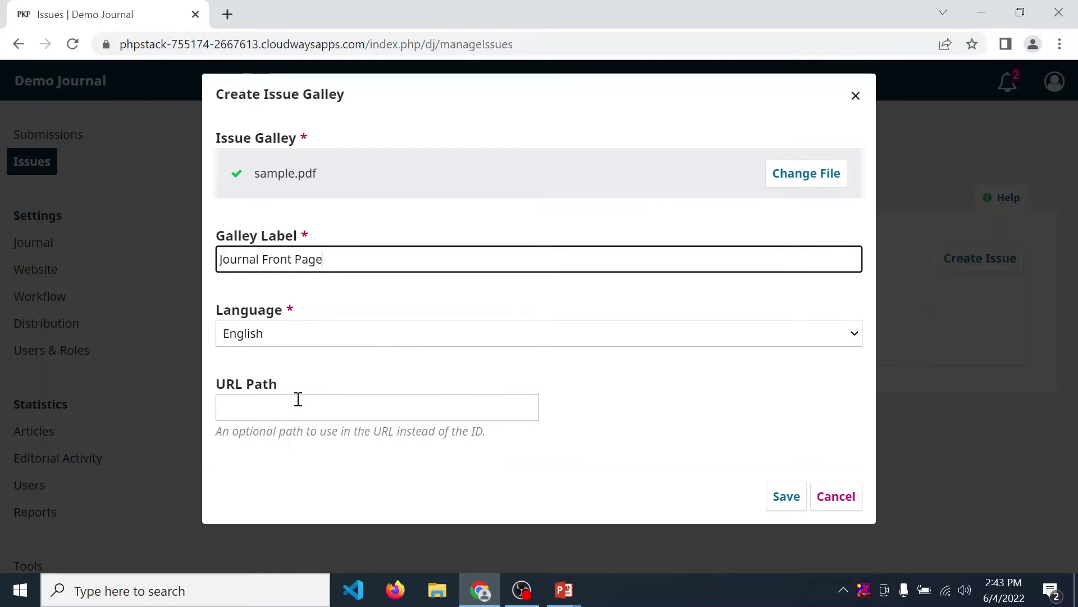
click(785, 497)
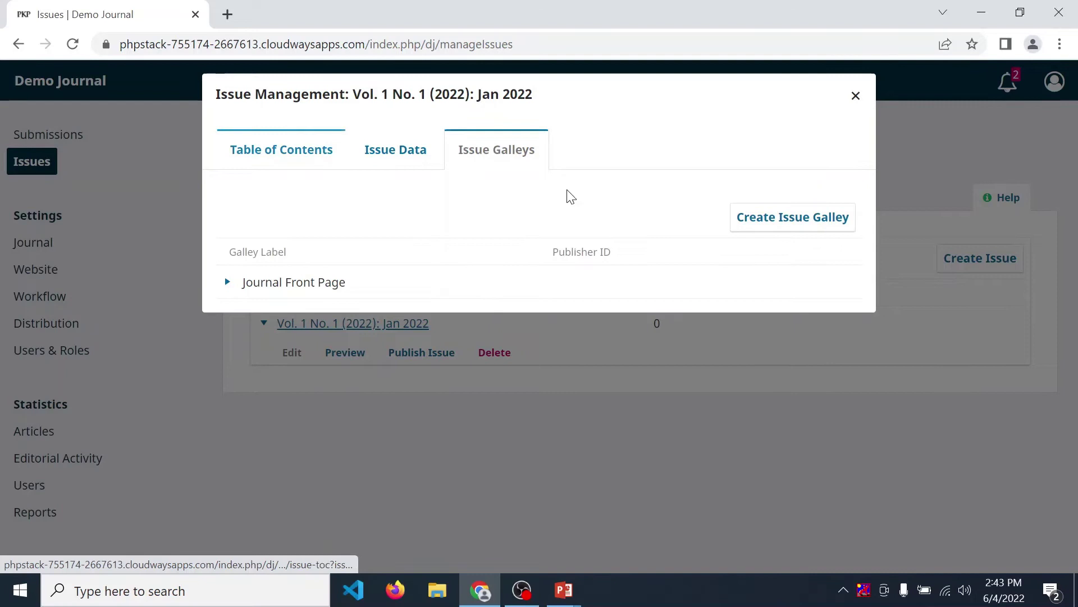
Preview the Jan 2022 issue page, view its cover and Journal Front Page PDF, then return
click(859, 99)
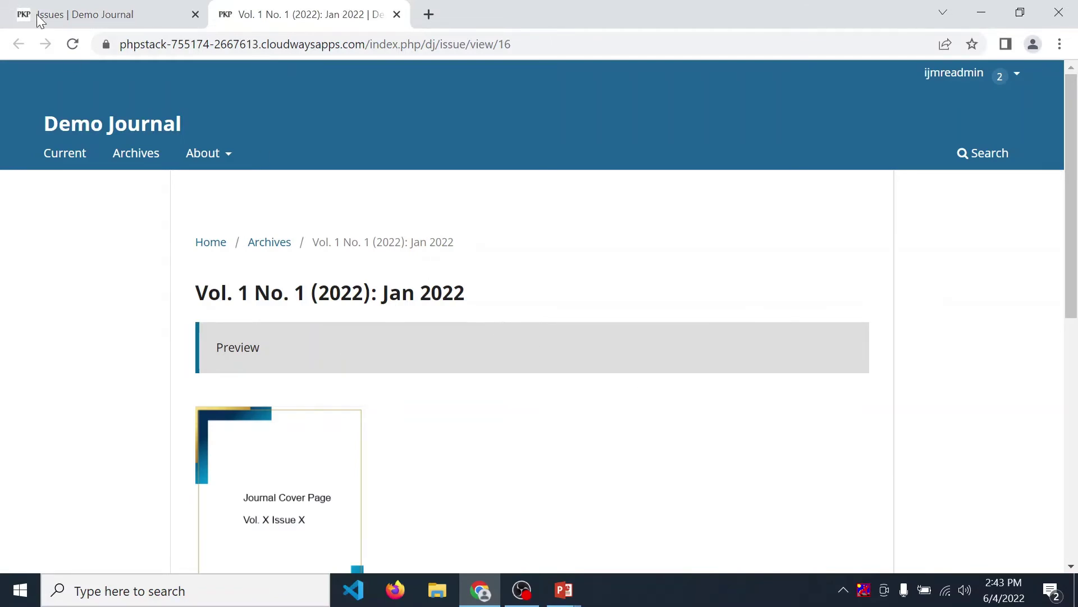
click(107, 11)
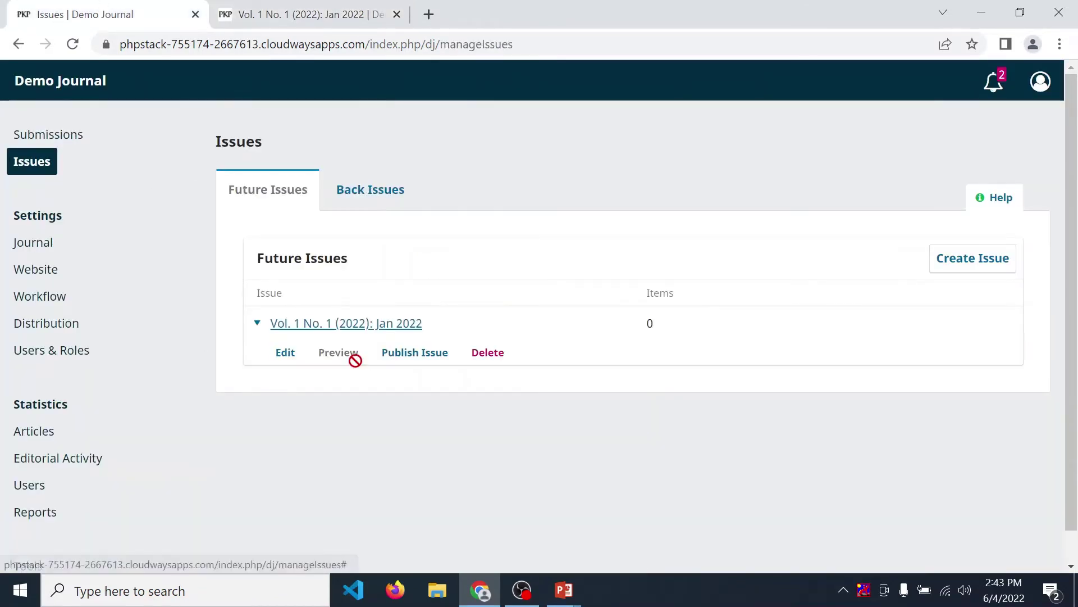
click(307, 12)
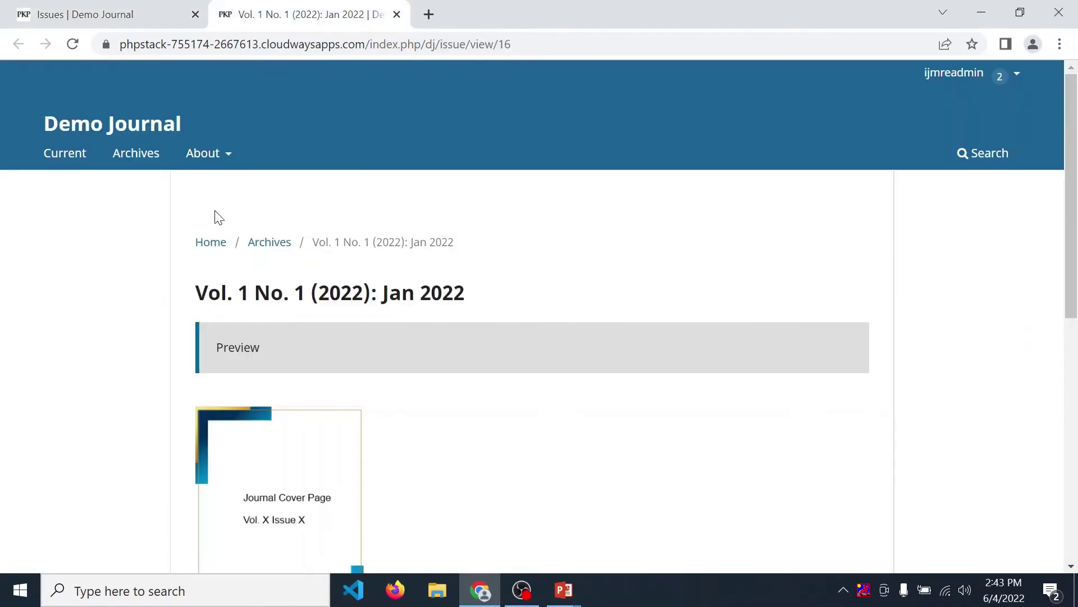
scroll(214, 216, down, 4)
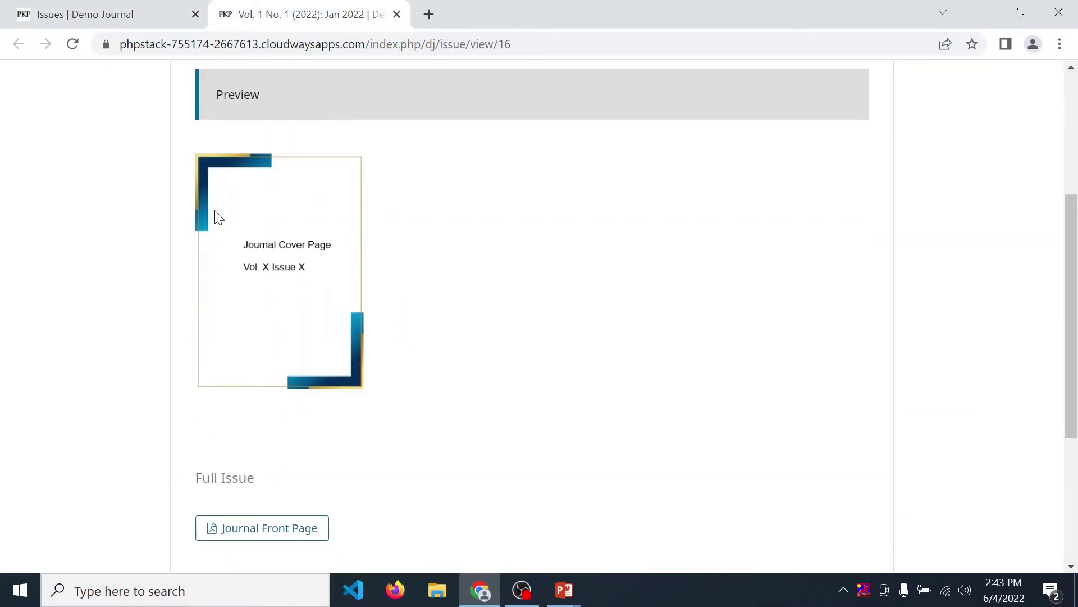
scroll(212, 238, up, 3)
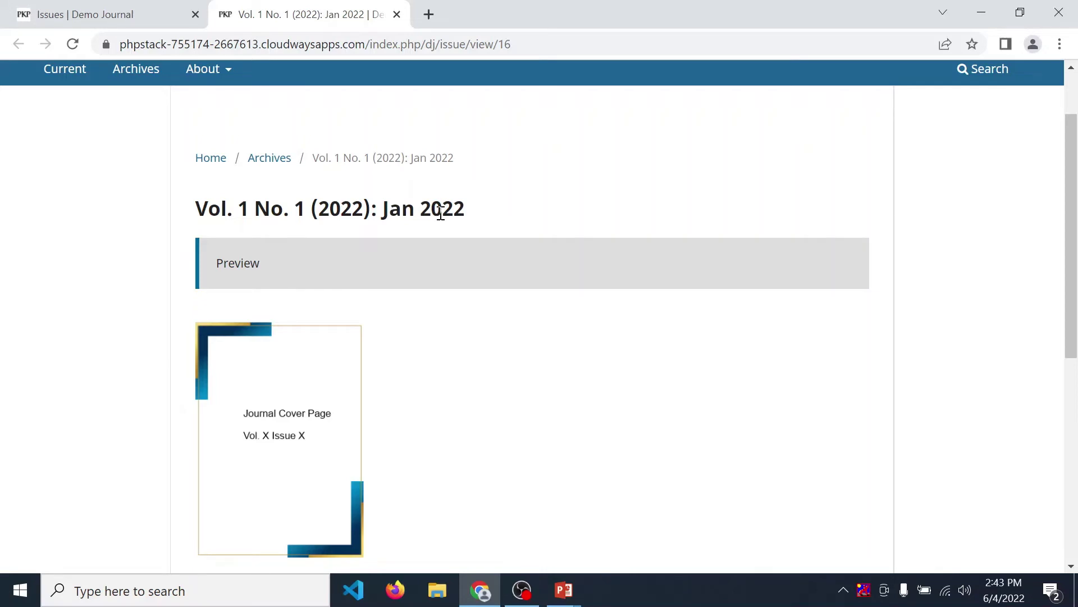
scroll(441, 212, down, 3)
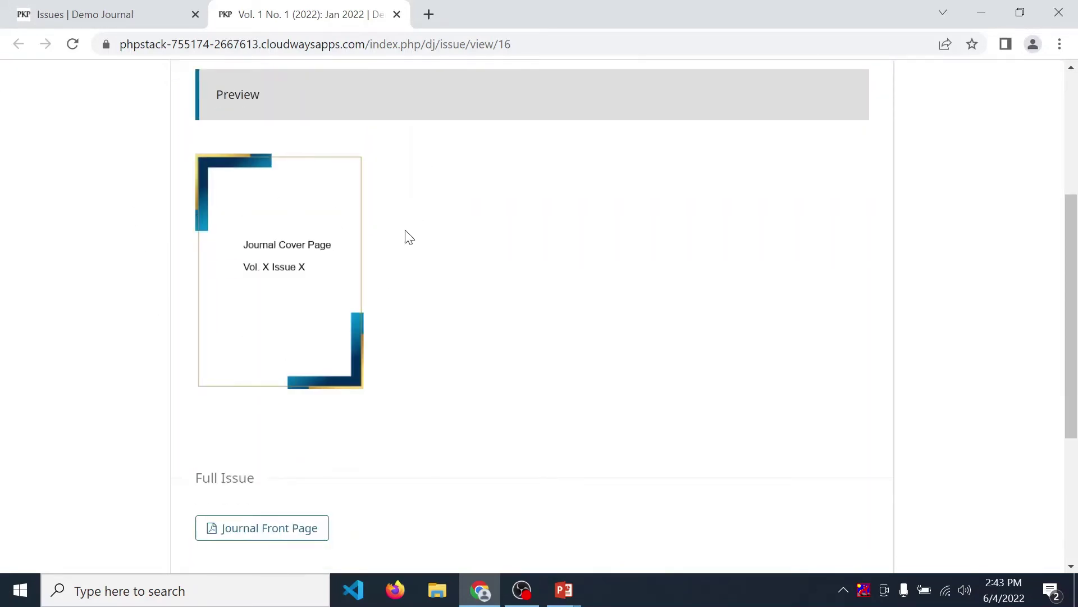
scroll(279, 344, down, 3)
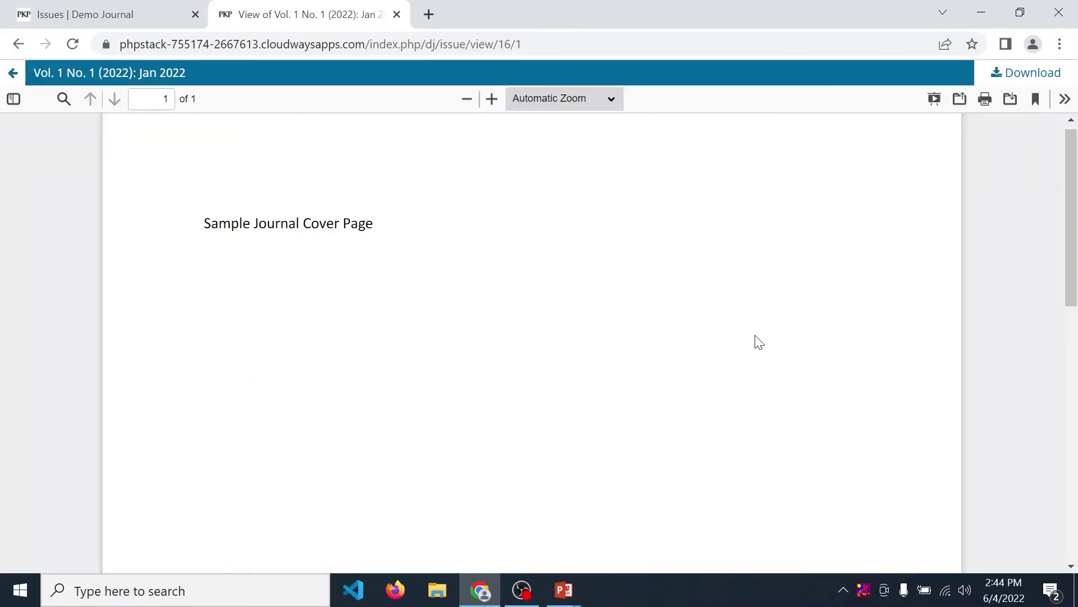
click(12, 72)
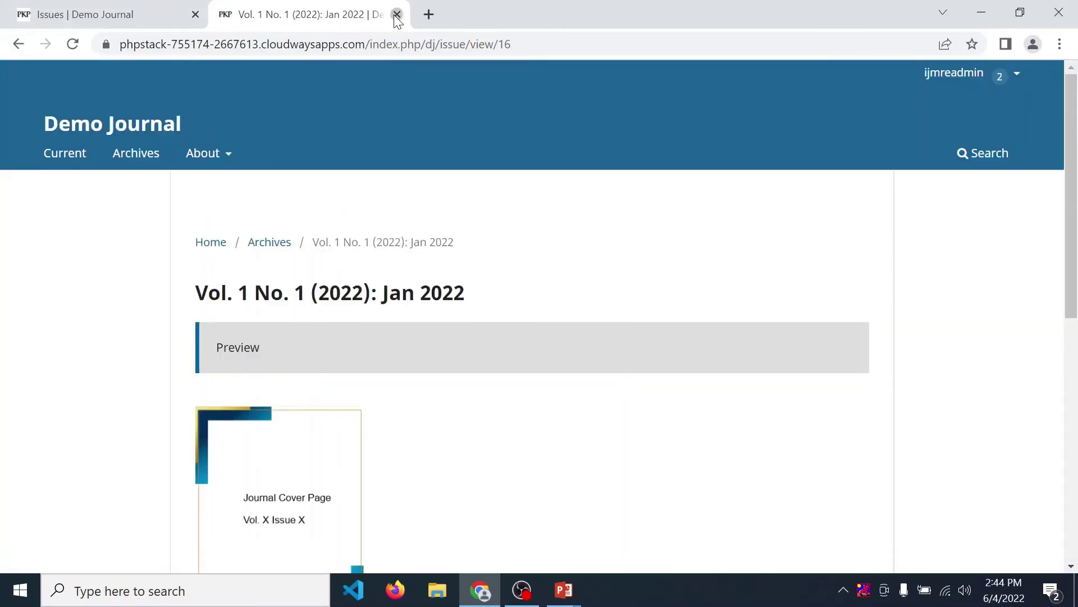
Publish the Jan 2022 issue with the email to all registered users turned off
click(397, 15)
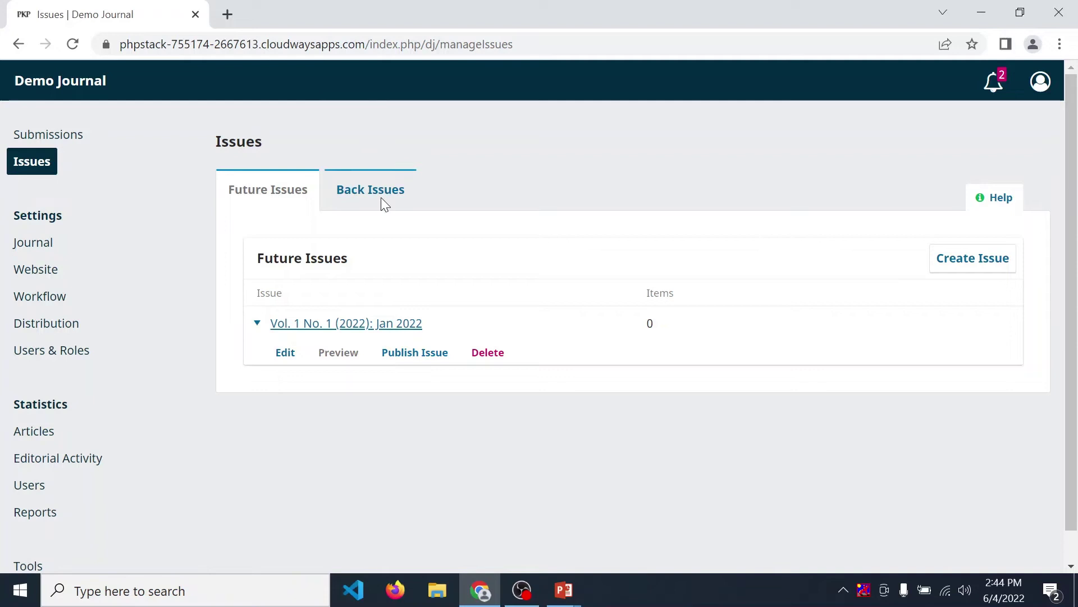
click(412, 353)
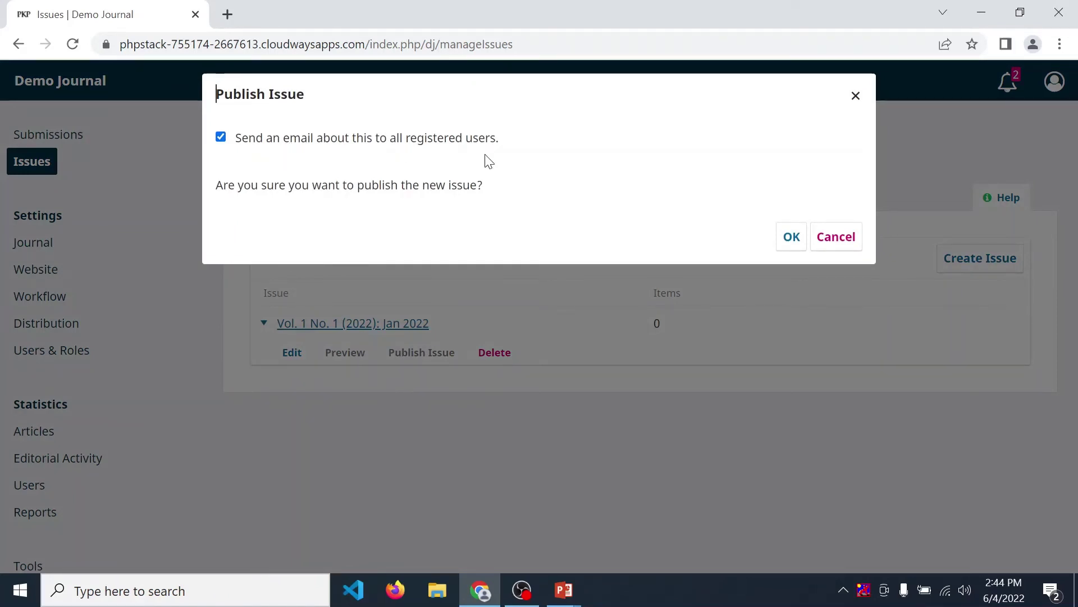
click(220, 140)
click(793, 238)
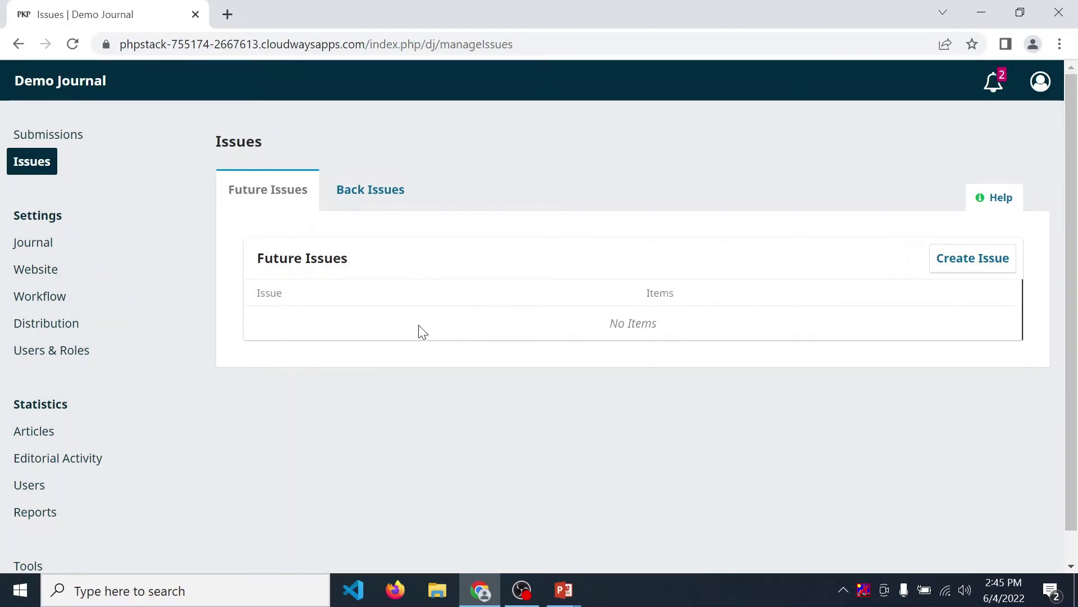
click(362, 197)
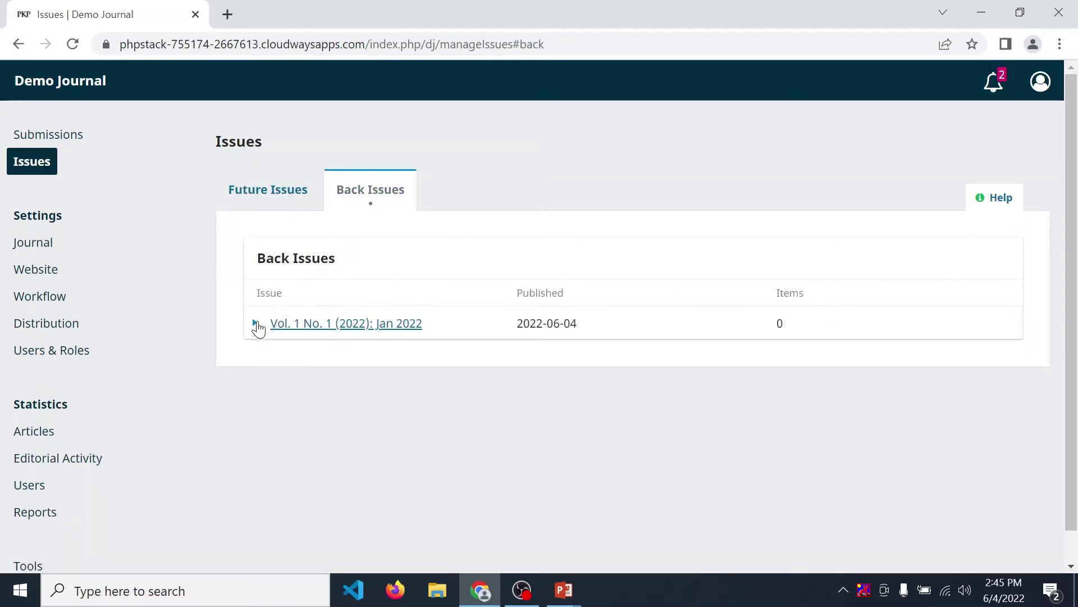
Confirm Jan 2022 sits under Back Issues and the Future Issues list is empty
click(256, 324)
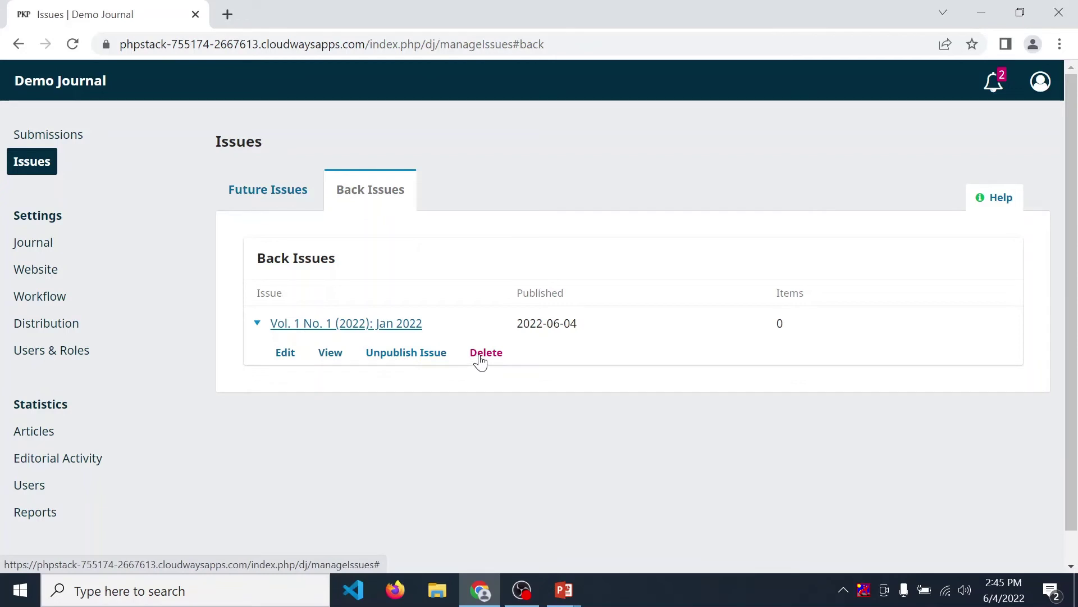
click(265, 197)
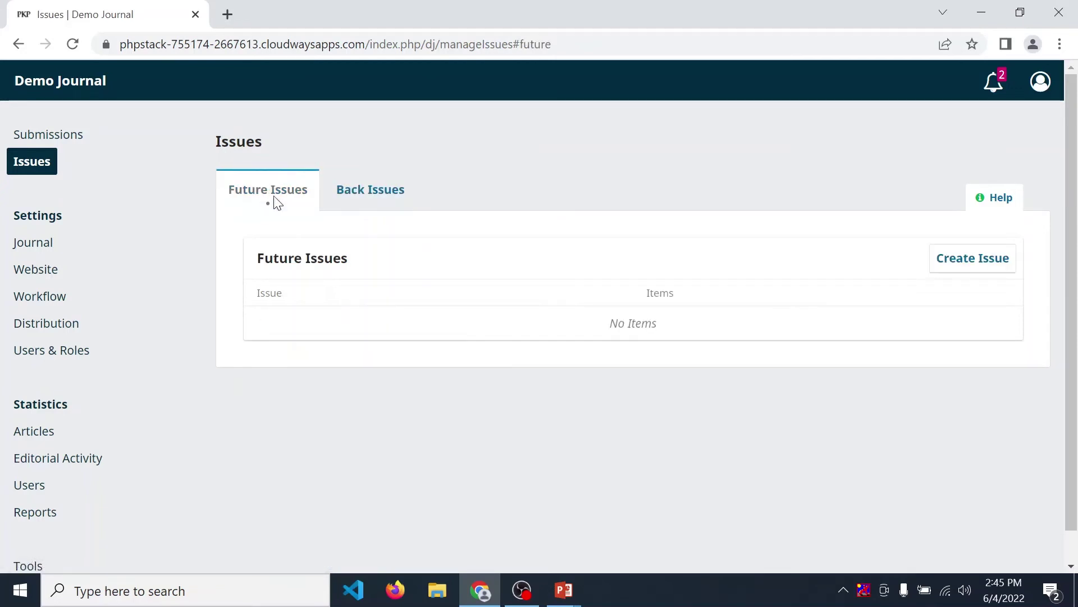
click(372, 203)
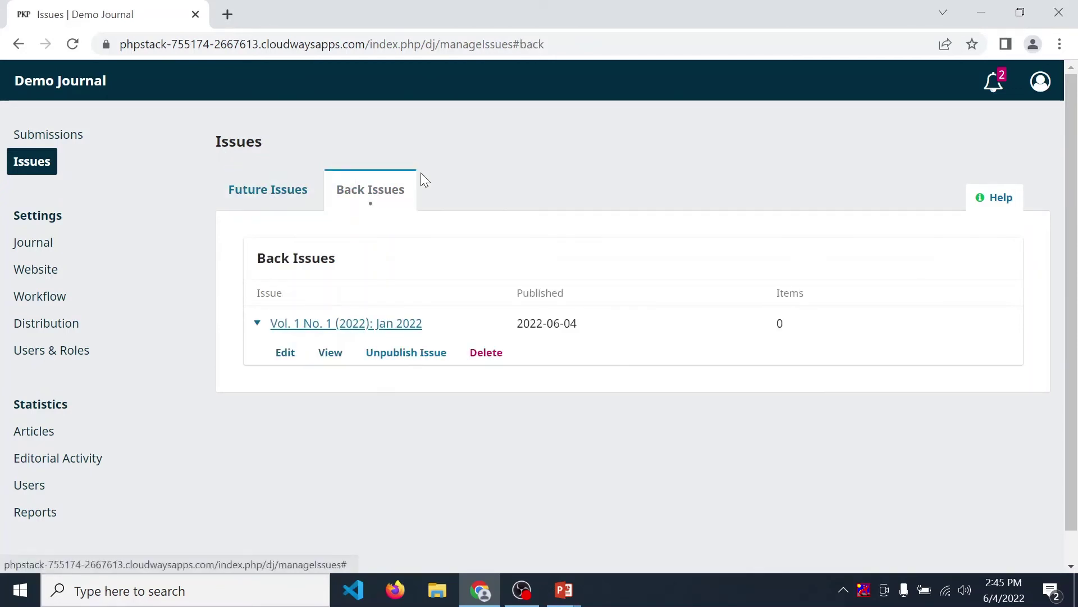
Open the journal homepage in a new tab and view the current Jan 2022 issue page
right_click(66, 84)
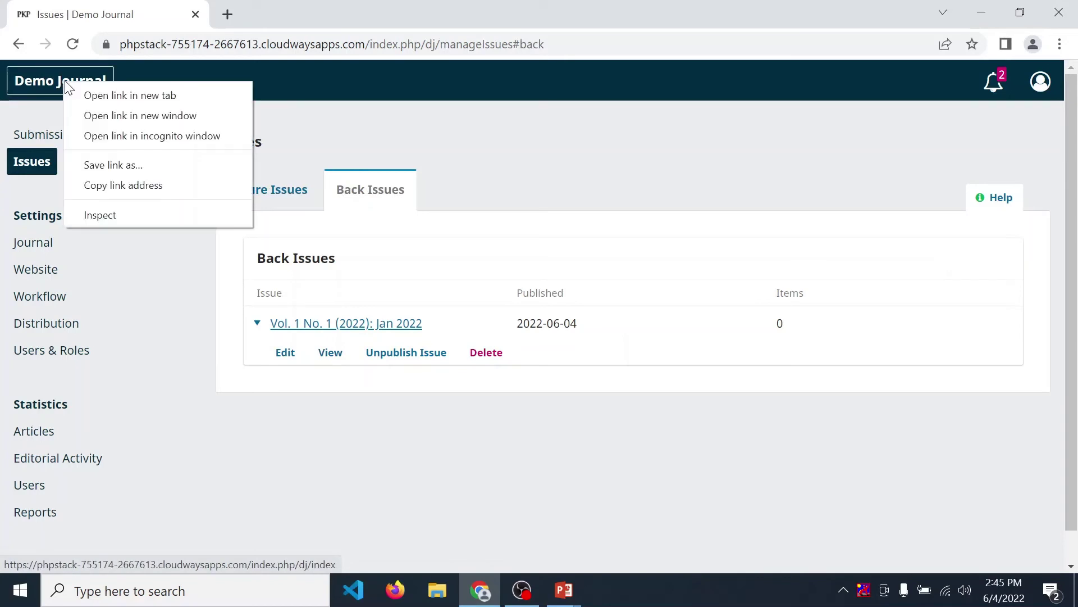
click(108, 99)
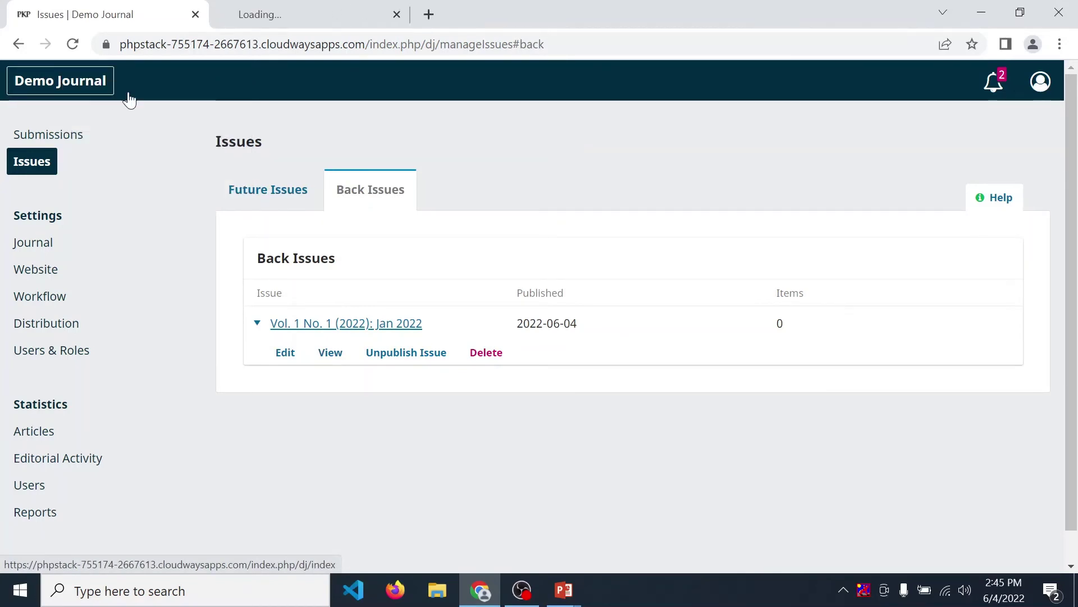
click(315, 7)
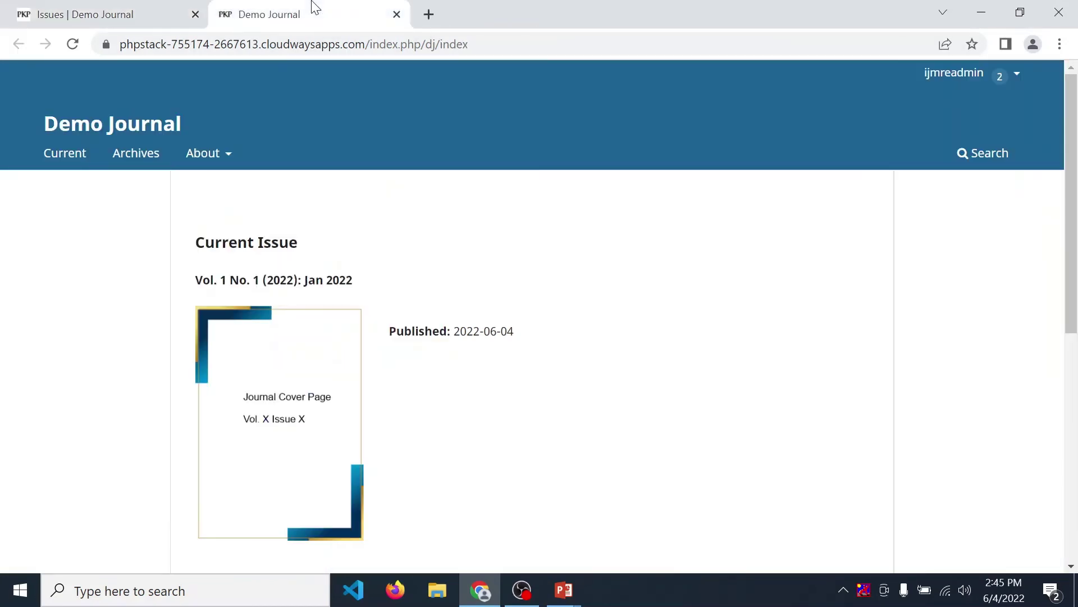
click(55, 155)
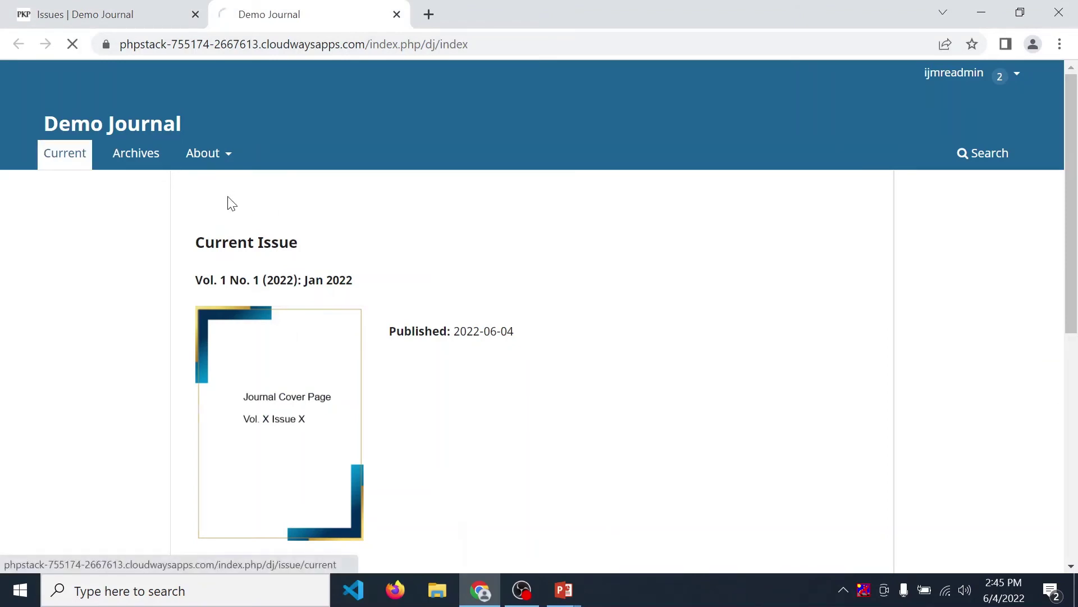
scroll(236, 211, down, 3)
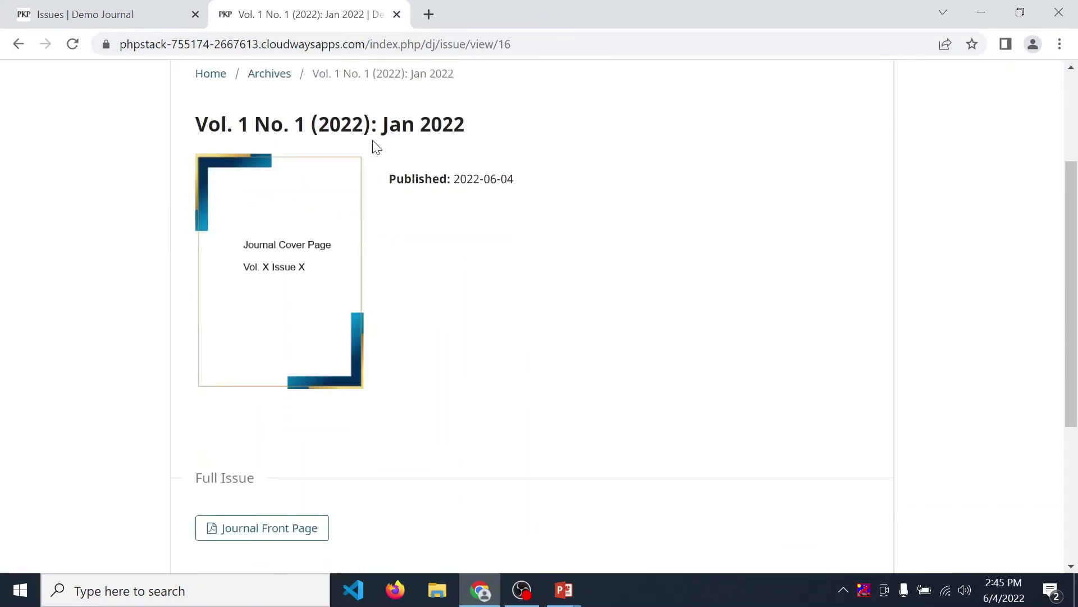
scroll(428, 304, down, 4)
scroll(428, 304, up, 8)
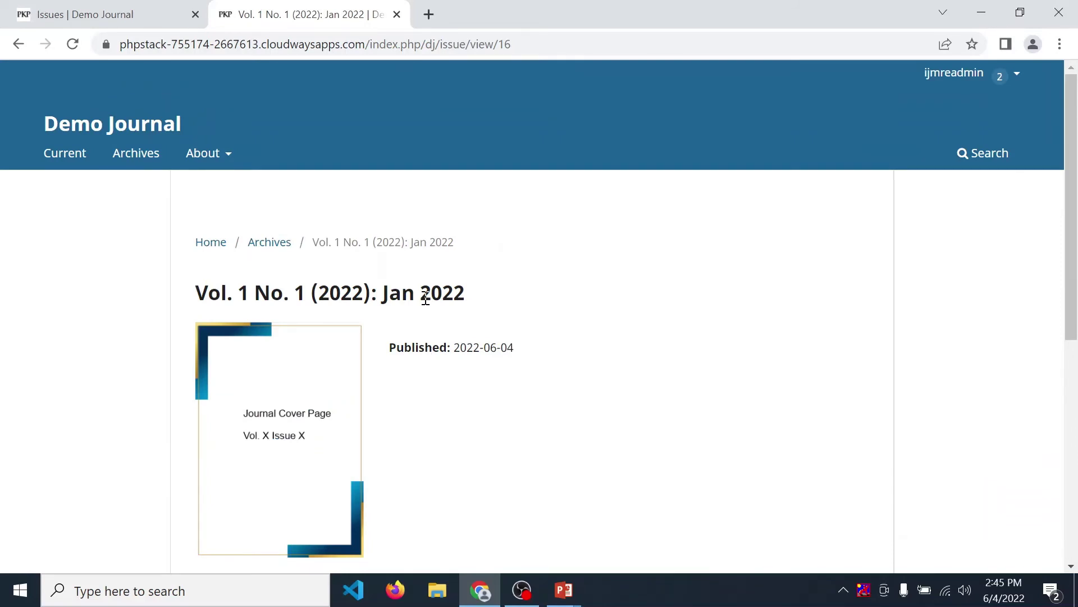
Check Jan 2022 in the Archives list, then reload the Current issue page
click(141, 156)
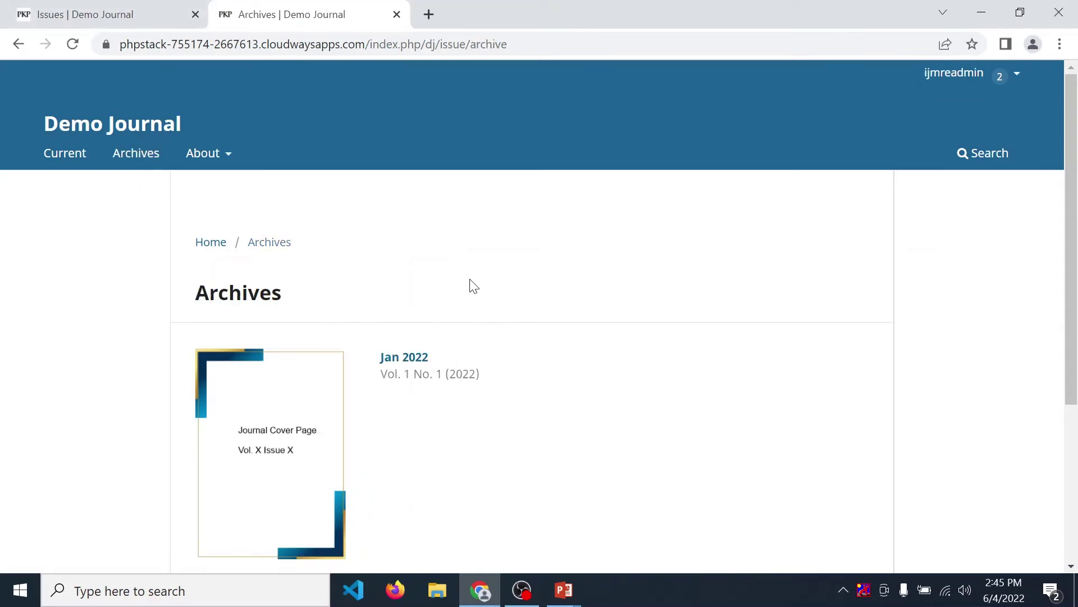
scroll(470, 283, down, 4)
scroll(471, 284, up, 4)
click(50, 157)
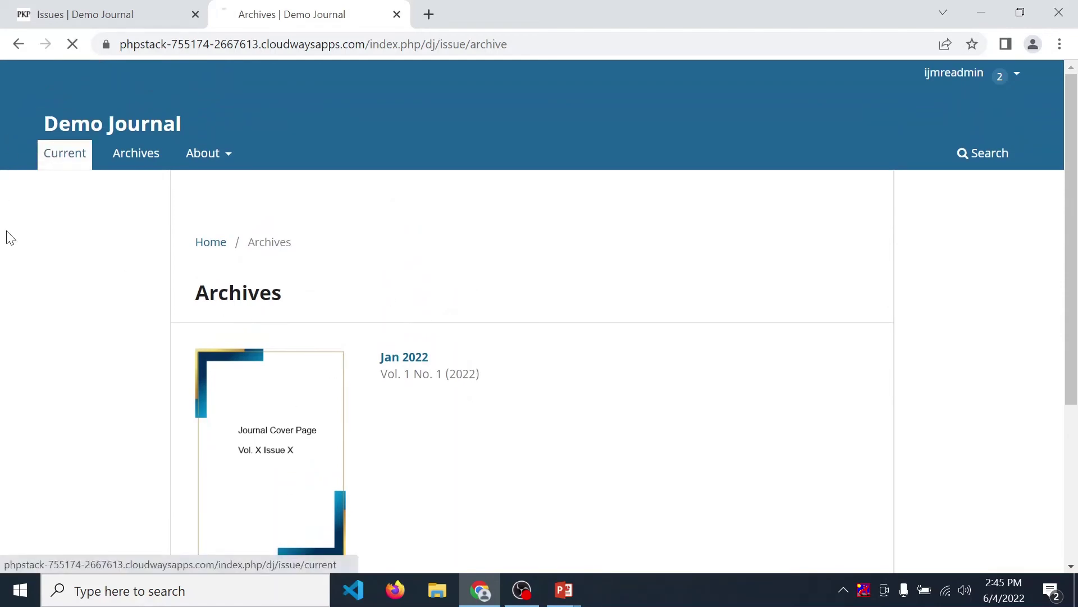
Return to the admin Future Issues tab and start a new issue
click(133, 12)
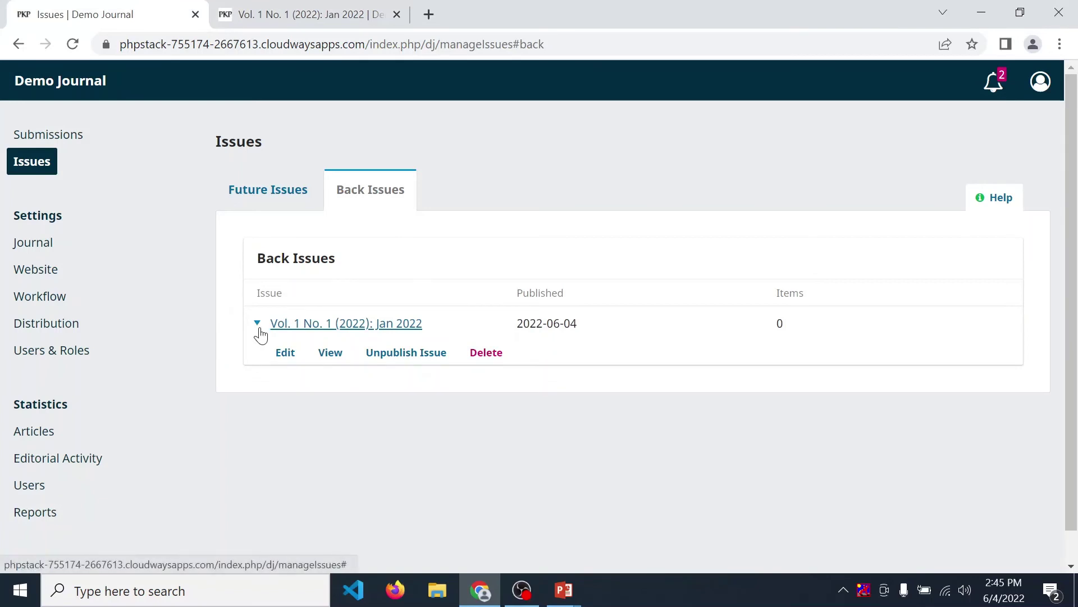
click(259, 328)
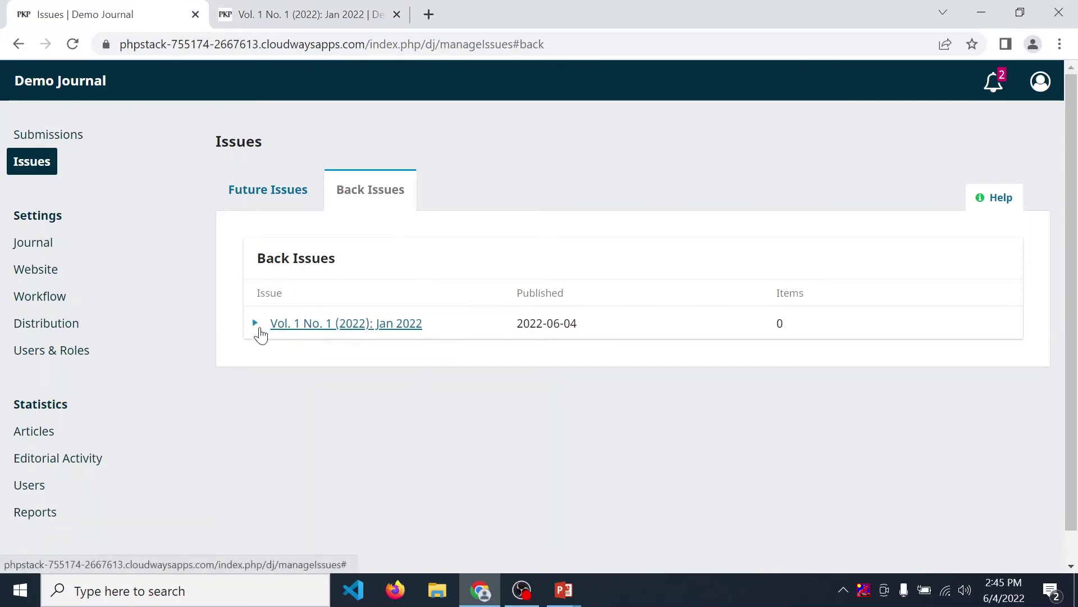
click(276, 199)
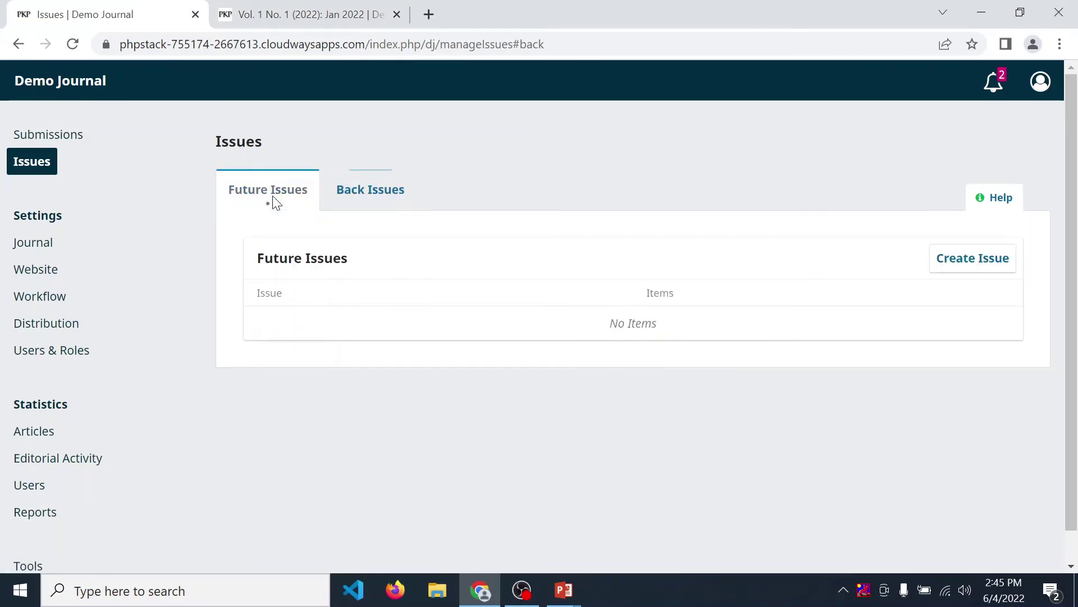
click(985, 261)
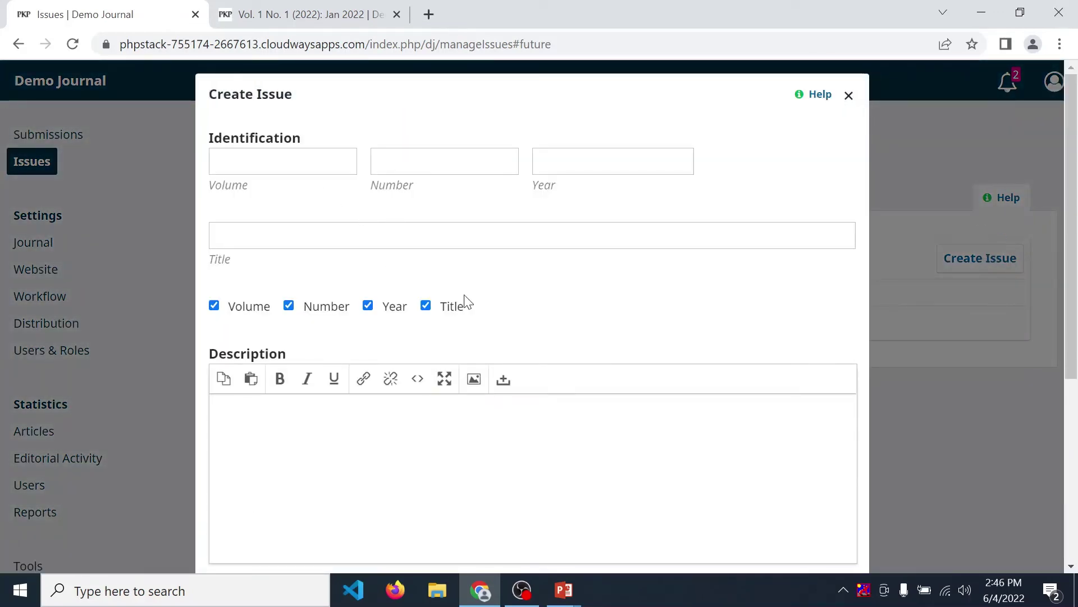
Enter Volume 1, Number 2, Year 2022 and a Feb 2022 title for the new issue
click(253, 161)
text(1)
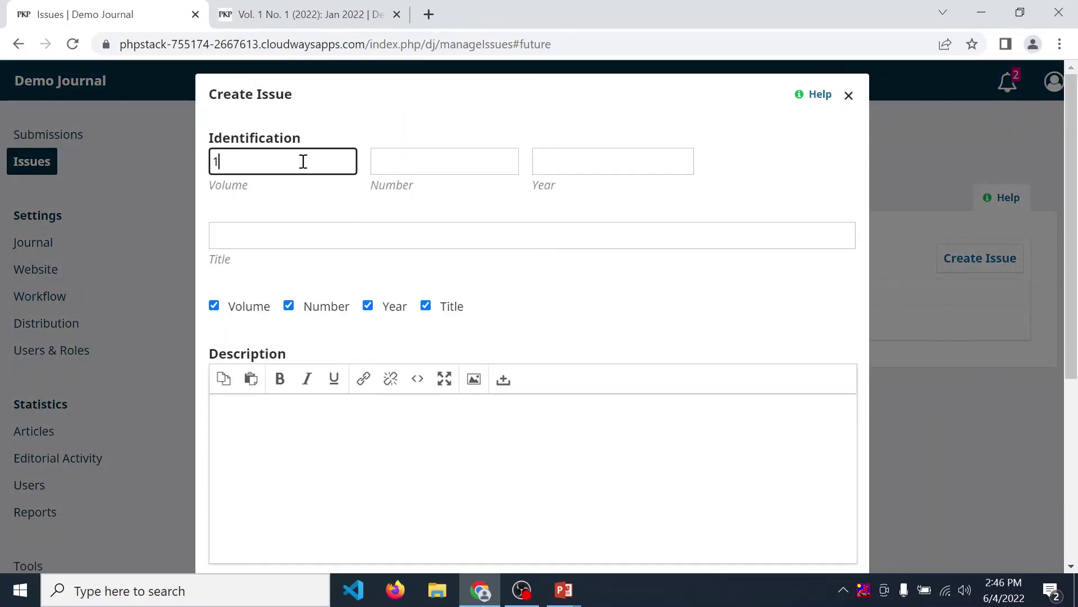
click(392, 168)
text(2)
click(620, 152)
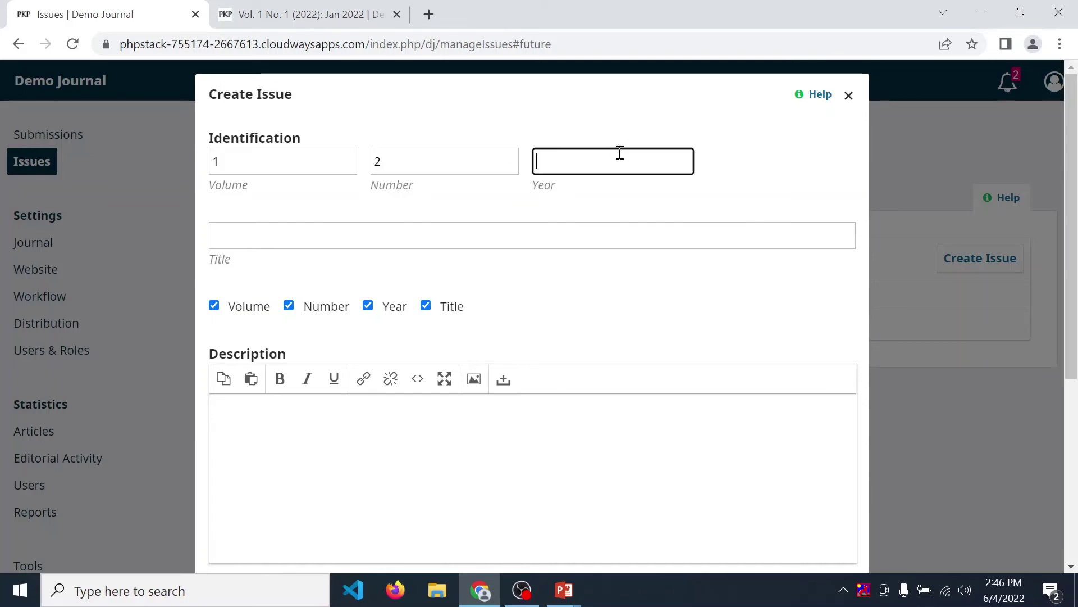
text(2022)
click(510, 232)
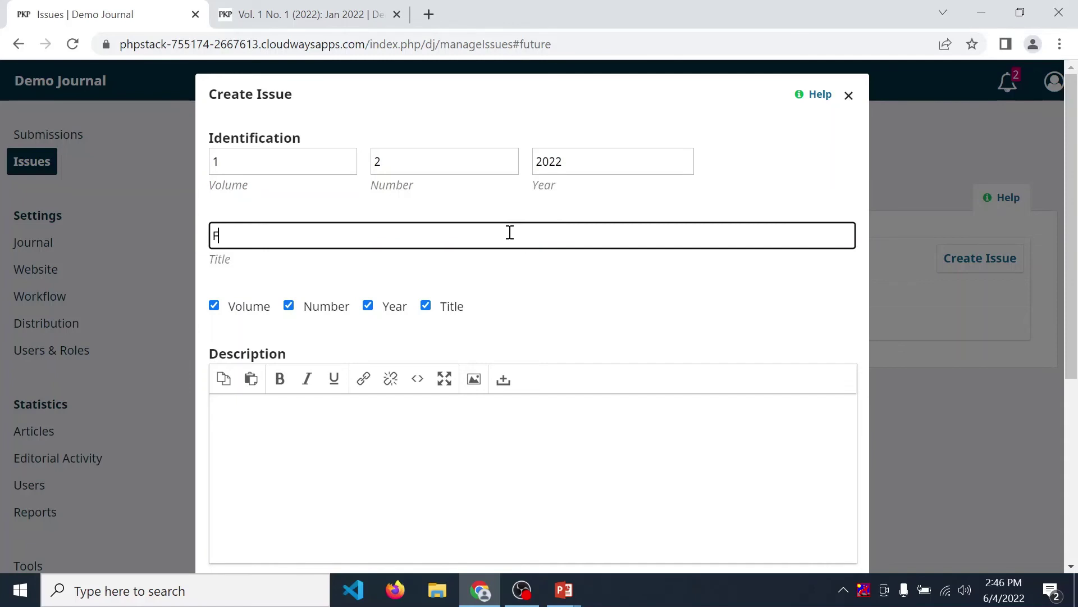
text(Feb 2022)
Upload cover.png from the desktop as the Feb 2022 issue's cover image
scroll(577, 308, down, 5)
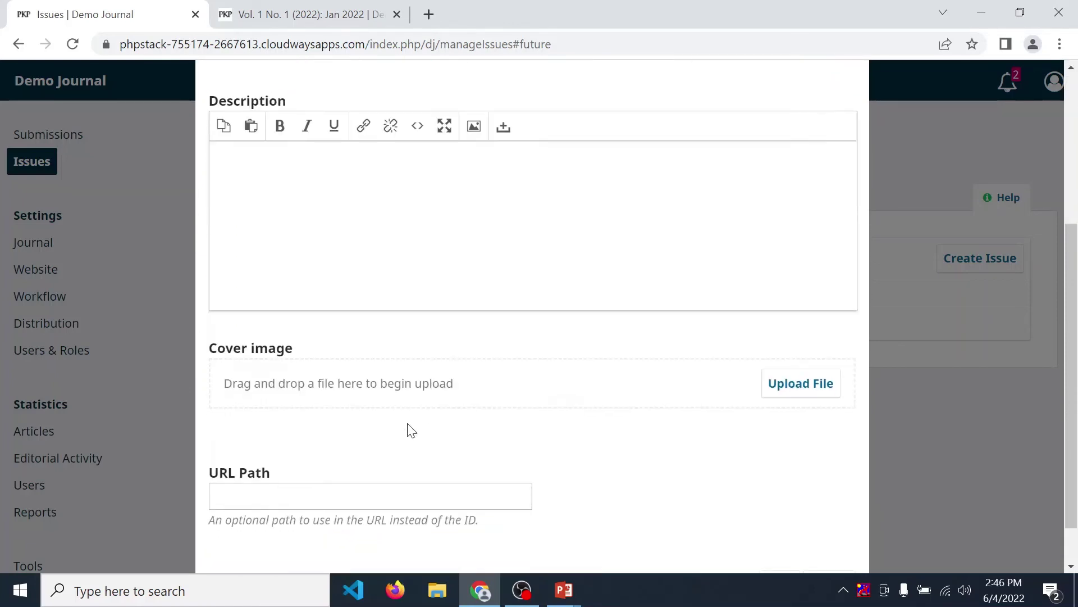
click(801, 384)
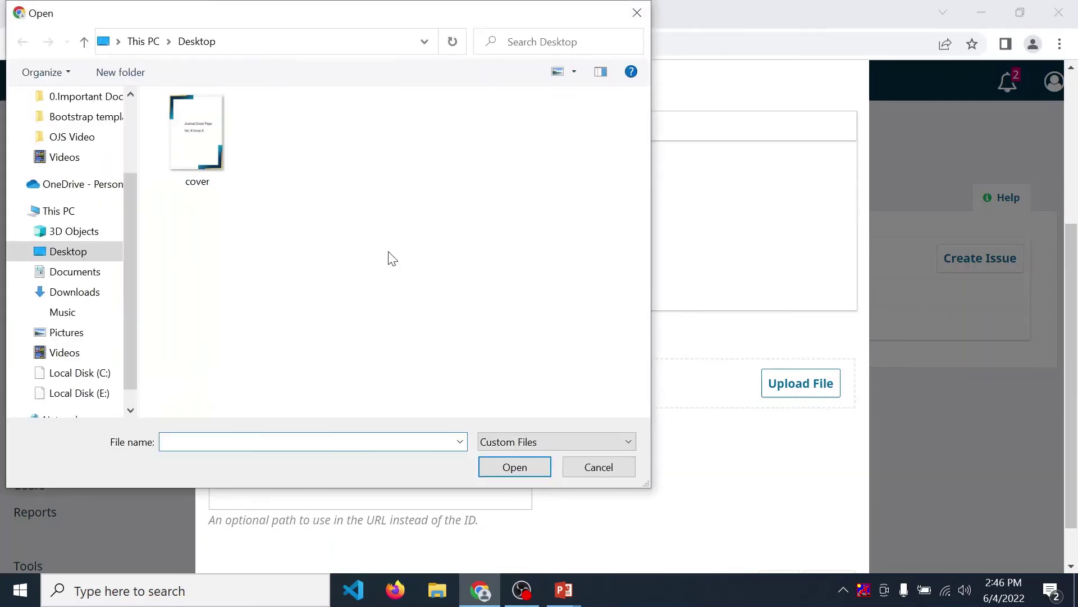
click(186, 130)
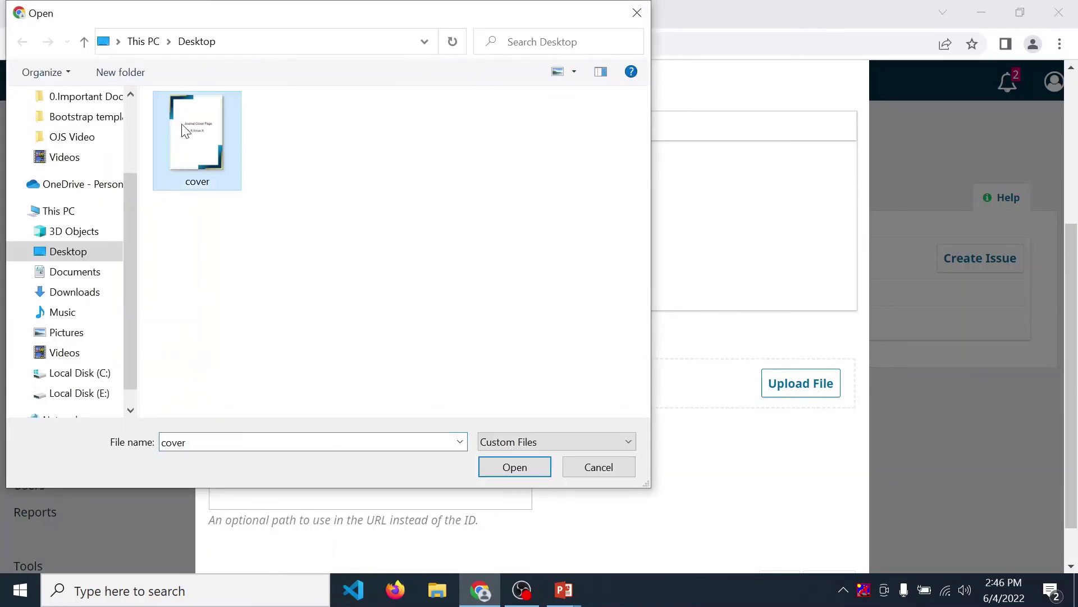
click(498, 469)
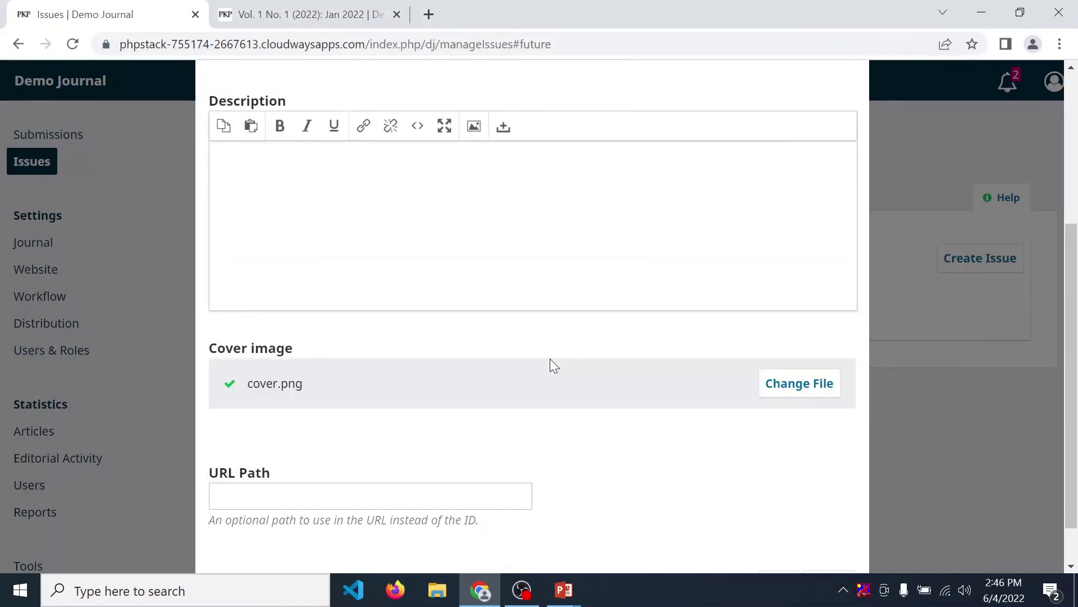
scroll(550, 360, down, 1)
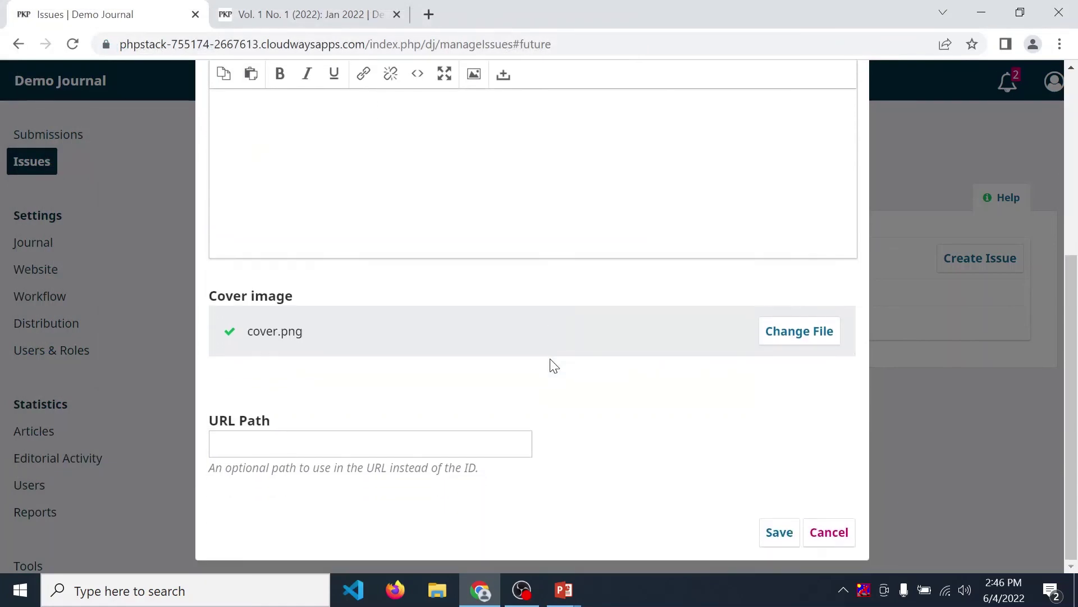
Save Vol. 1 No. 2 Feb 2022, publish it without emailing users, and view Back Issues
click(789, 539)
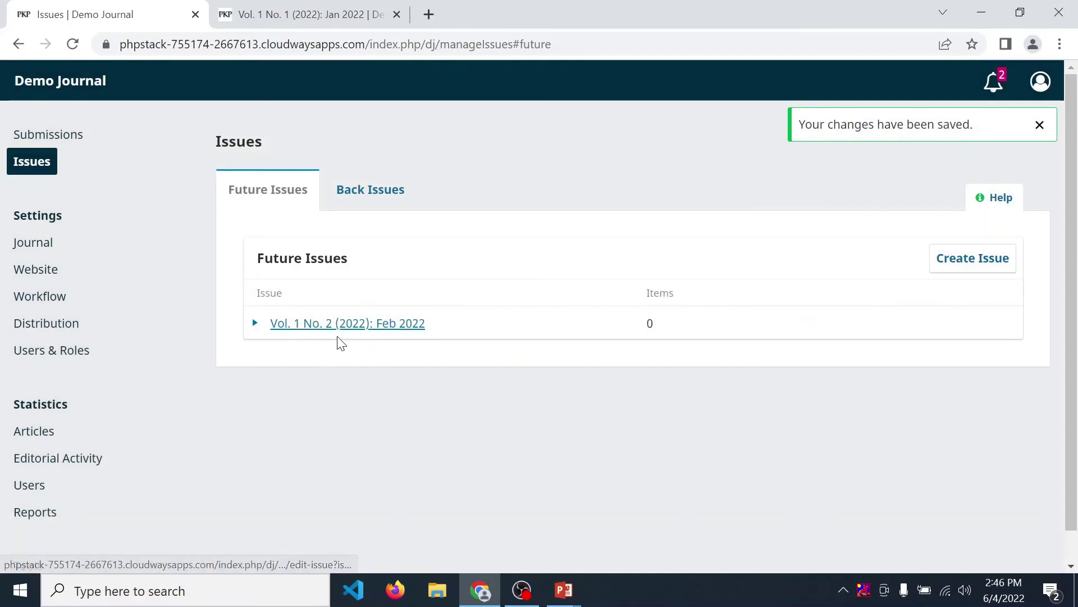
click(257, 326)
click(435, 355)
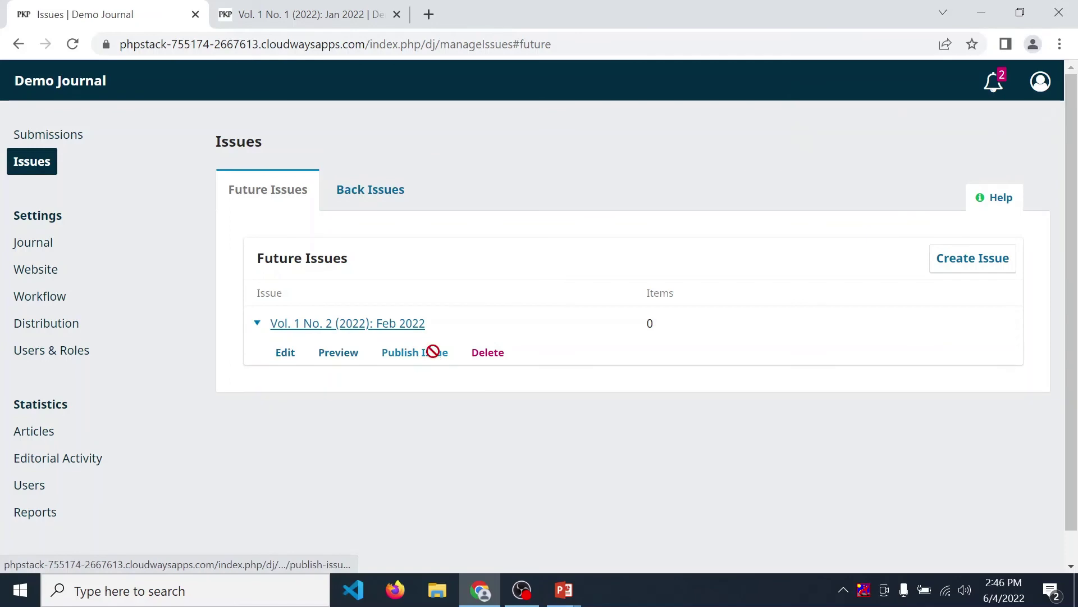
click(243, 140)
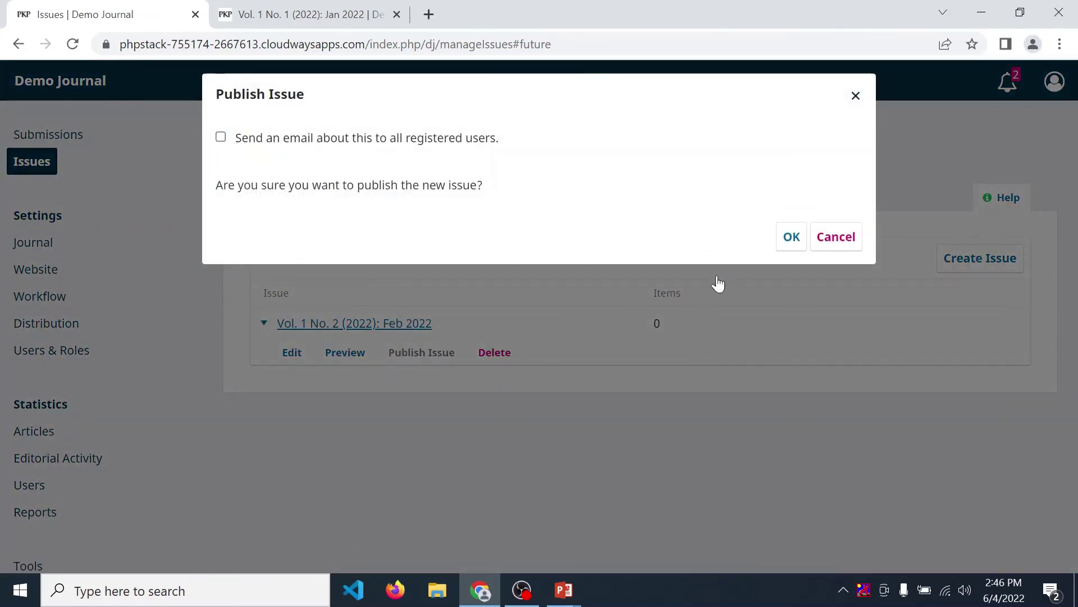
click(781, 238)
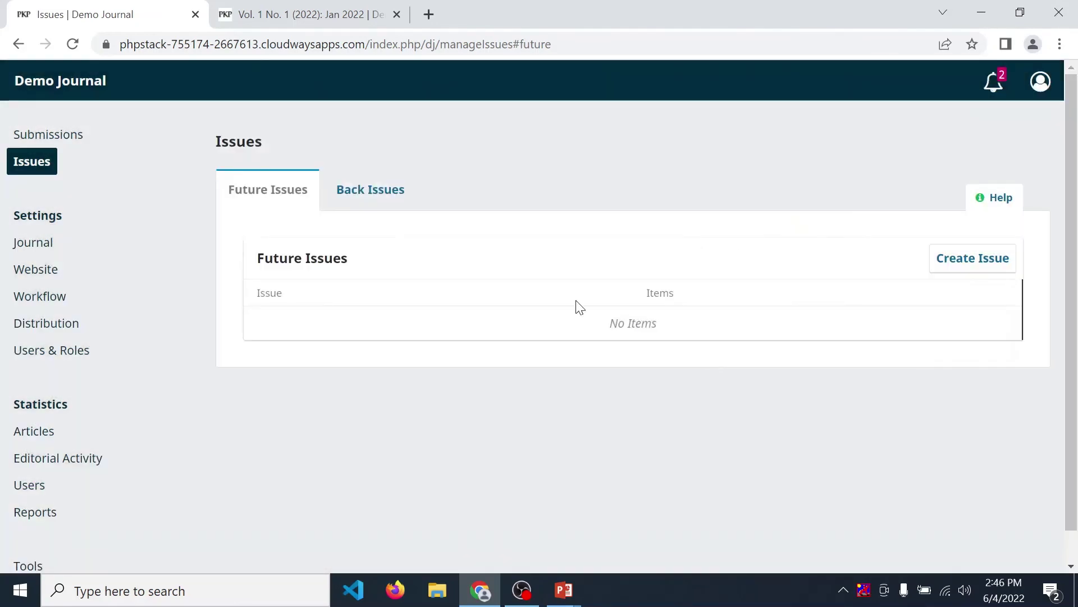
click(374, 198)
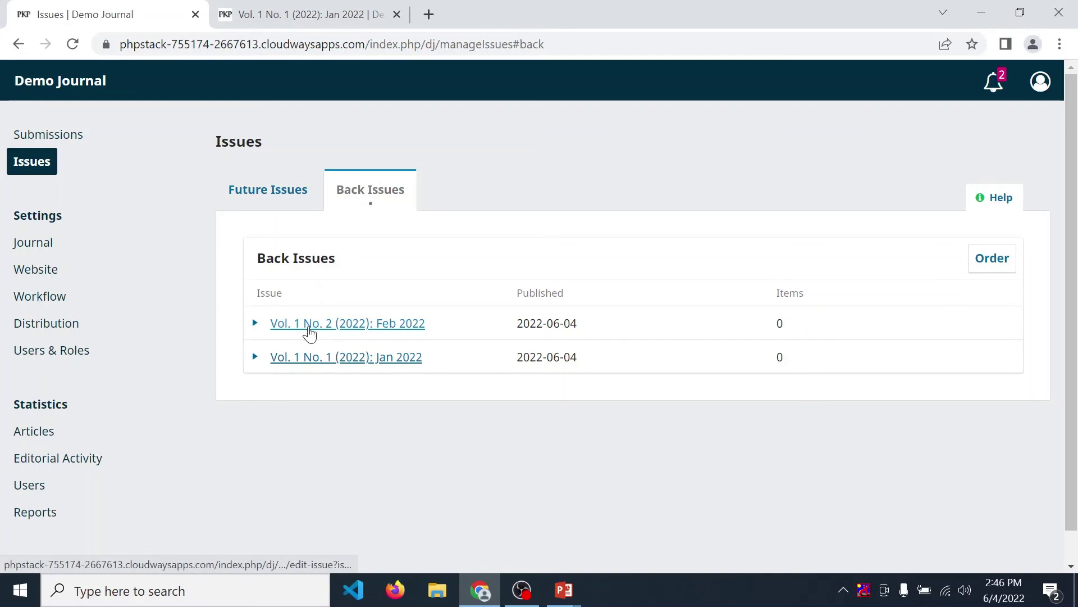
Check on the public journal site that Feb 2022 is shown as the current issue
click(295, 12)
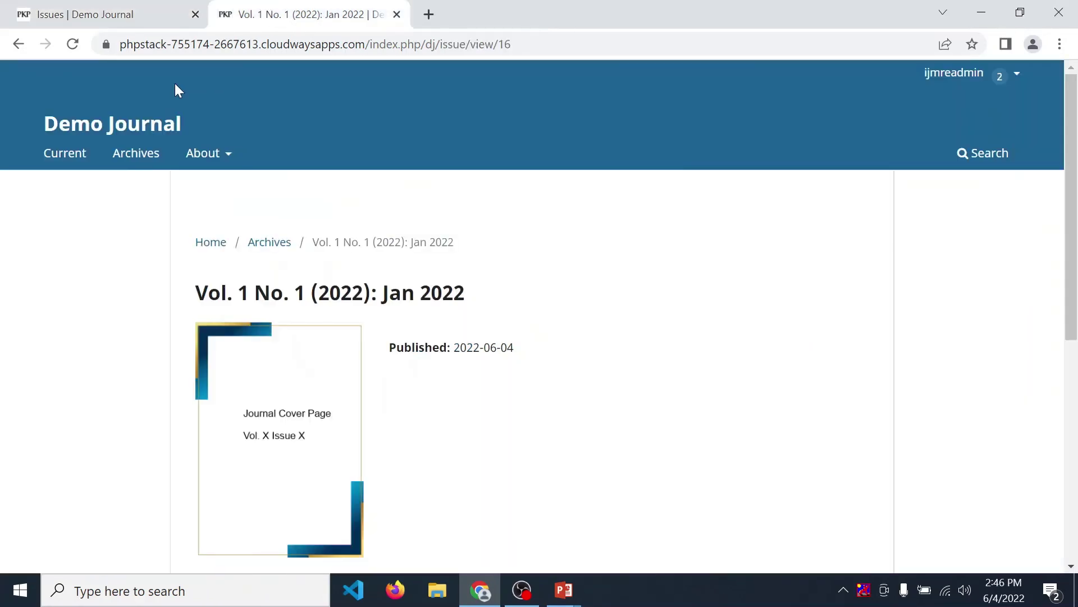
click(55, 164)
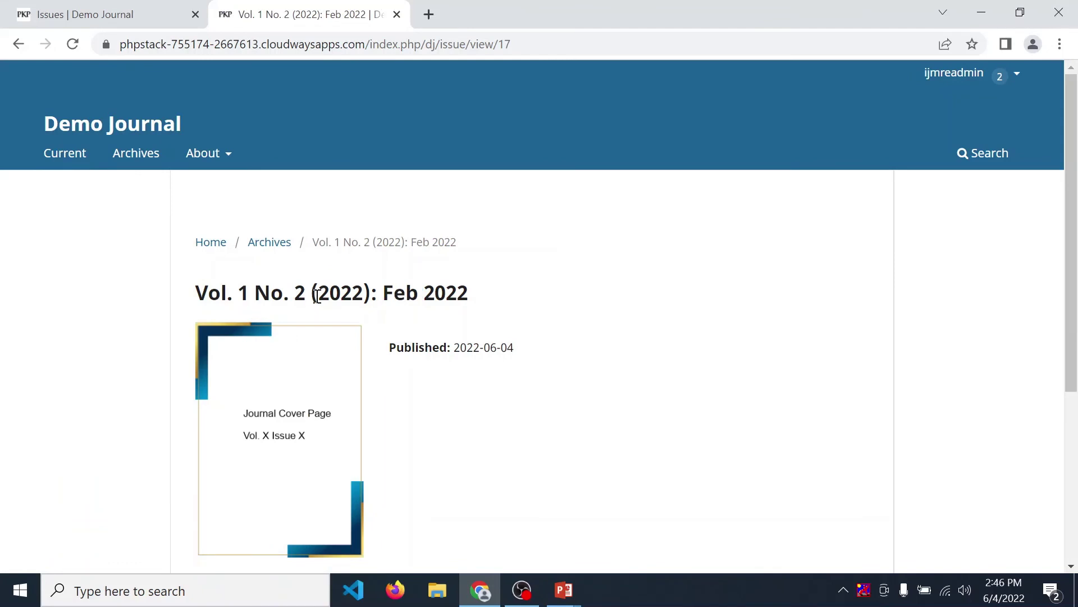
scroll(318, 296, down, 5)
scroll(316, 293, up, 5)
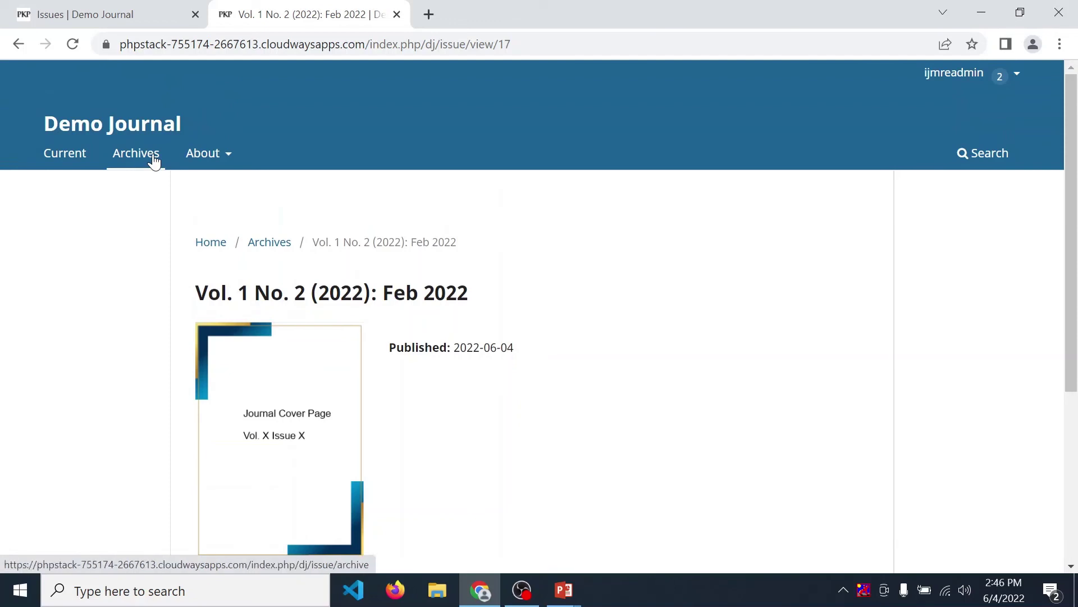
Confirm the public Archives list Feb 2022 above Jan 2022, then return to issue management
click(155, 161)
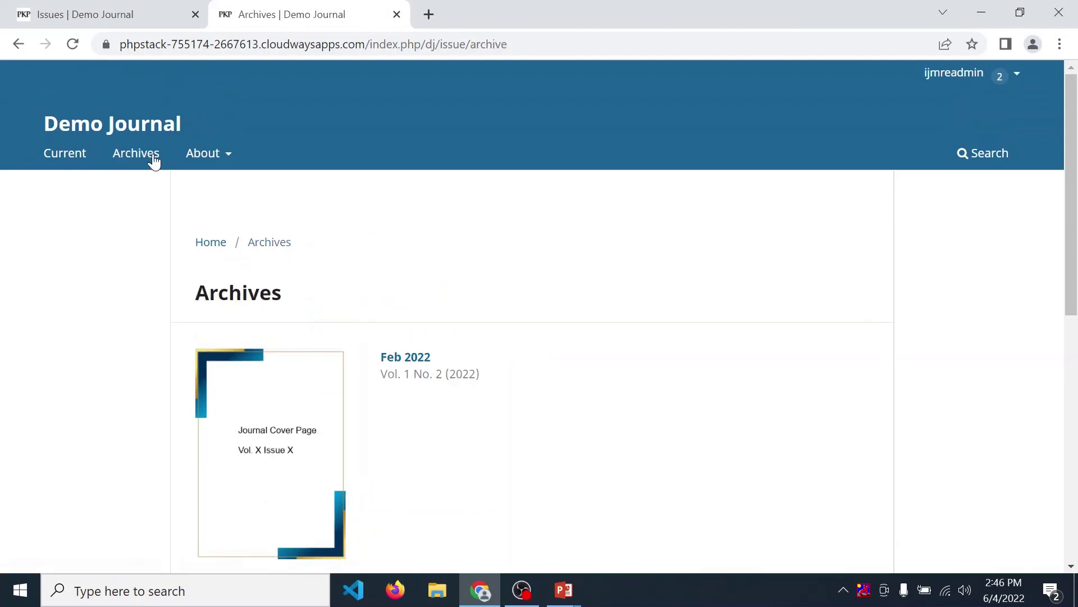
scroll(511, 248, down, 3)
scroll(510, 245, down, 3)
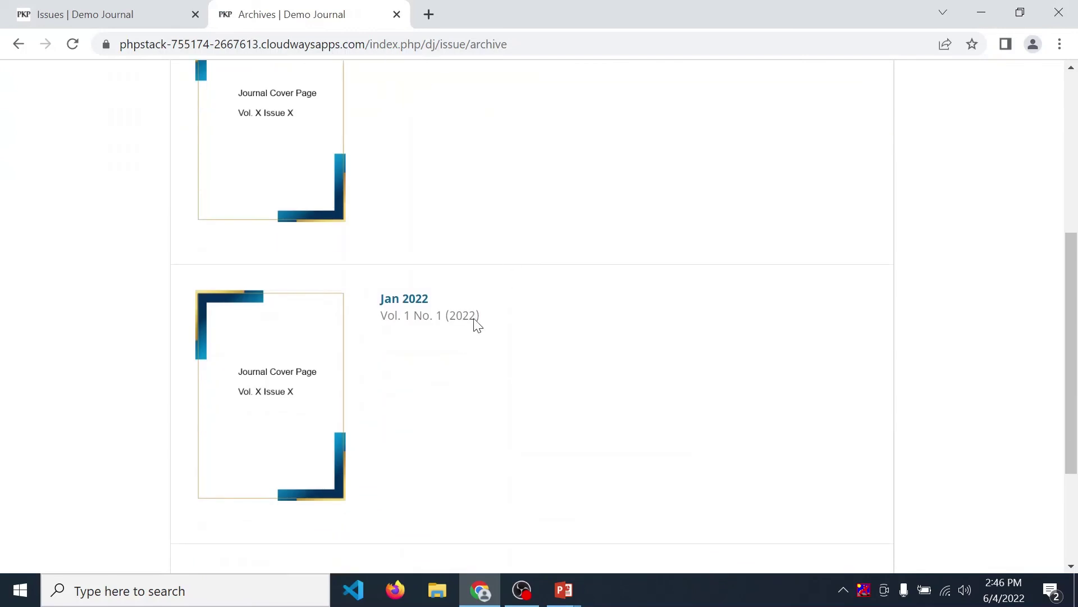
scroll(481, 325, down, 3)
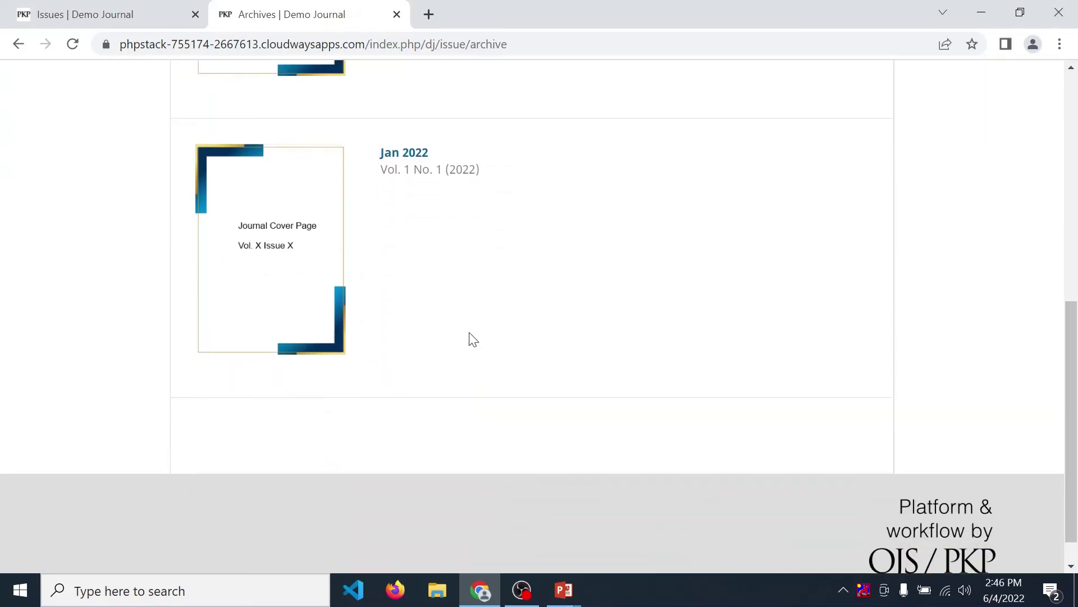
scroll(472, 340, up, 3)
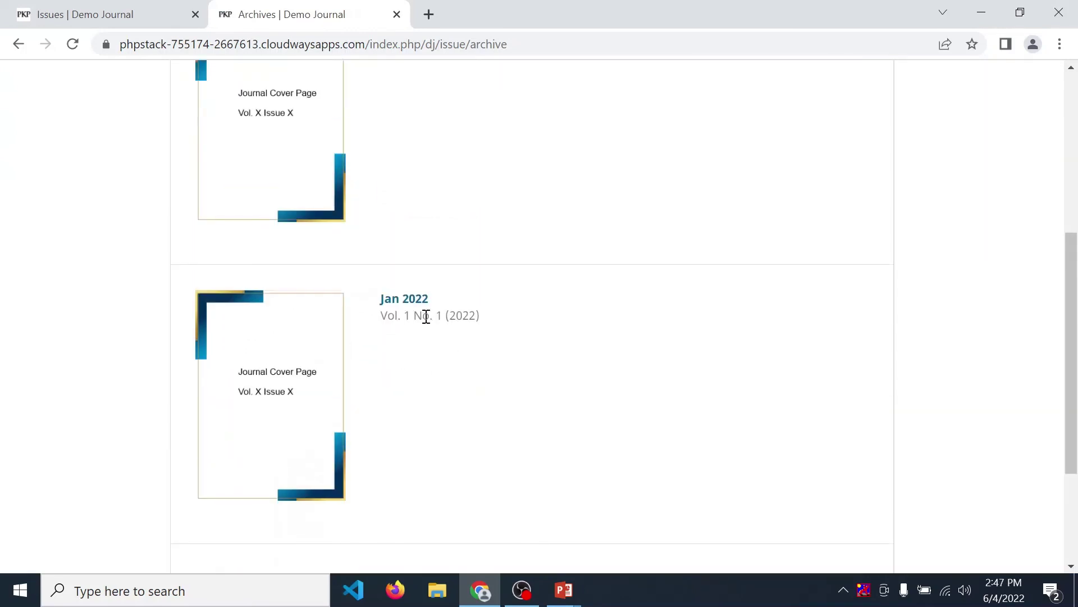
scroll(427, 317, up, 6)
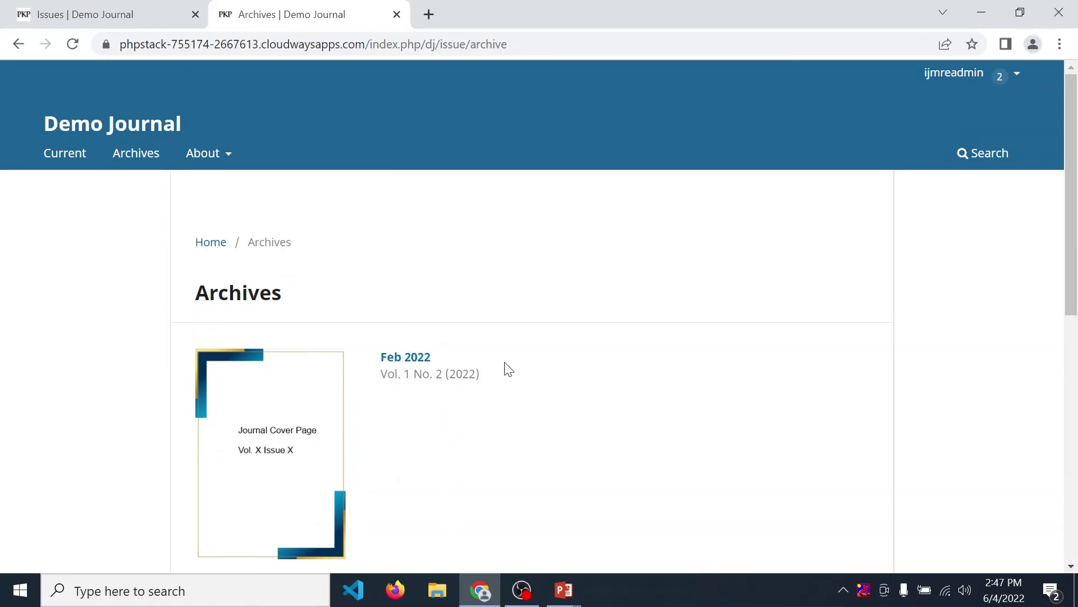
click(150, 7)
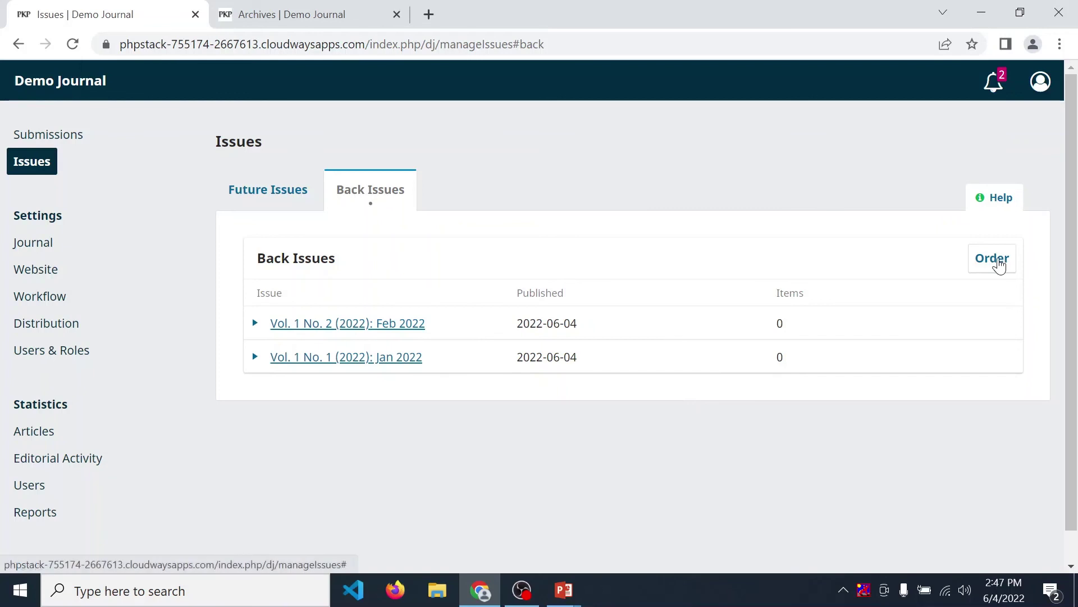
click(999, 264)
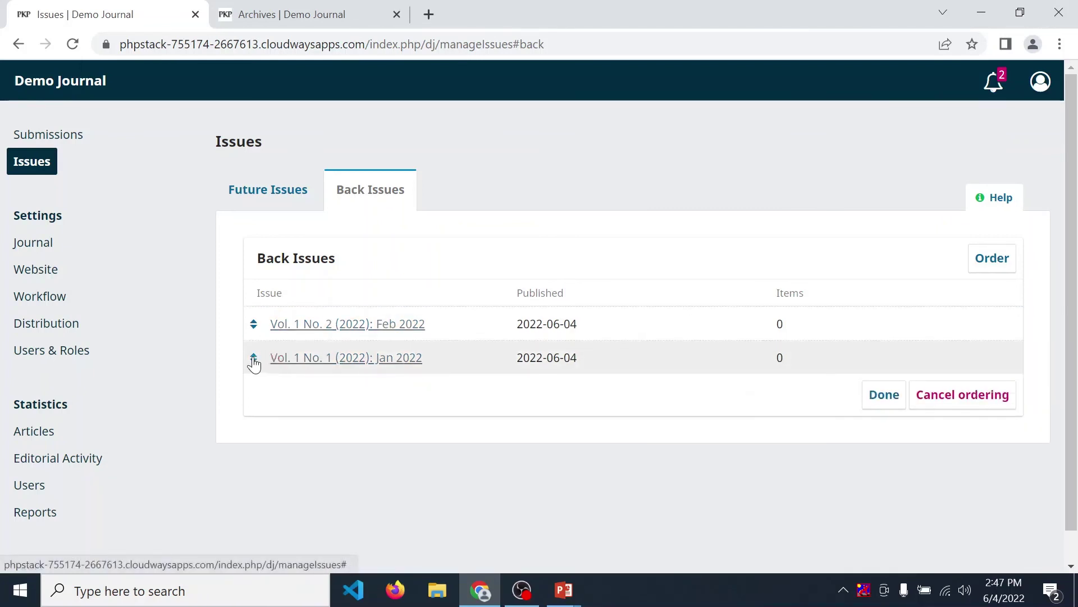
mouse_move(255, 360)
mouse_down()
mouse_move(258, 325)
mouse_move(246, 366)
mouse_move(252, 344)
mouse_move(255, 366)
mouse_up()
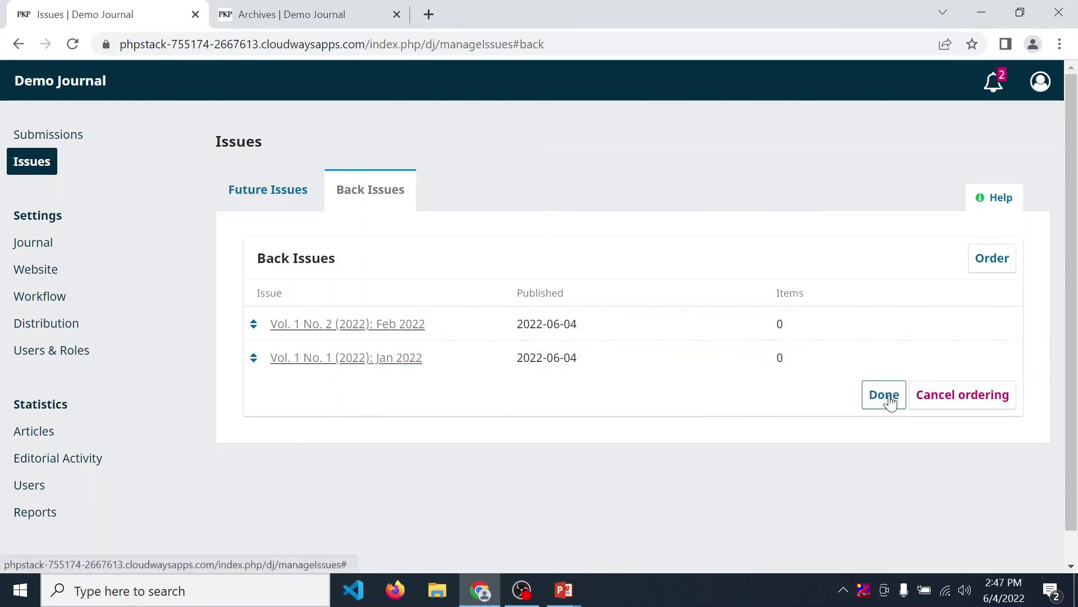
click(902, 399)
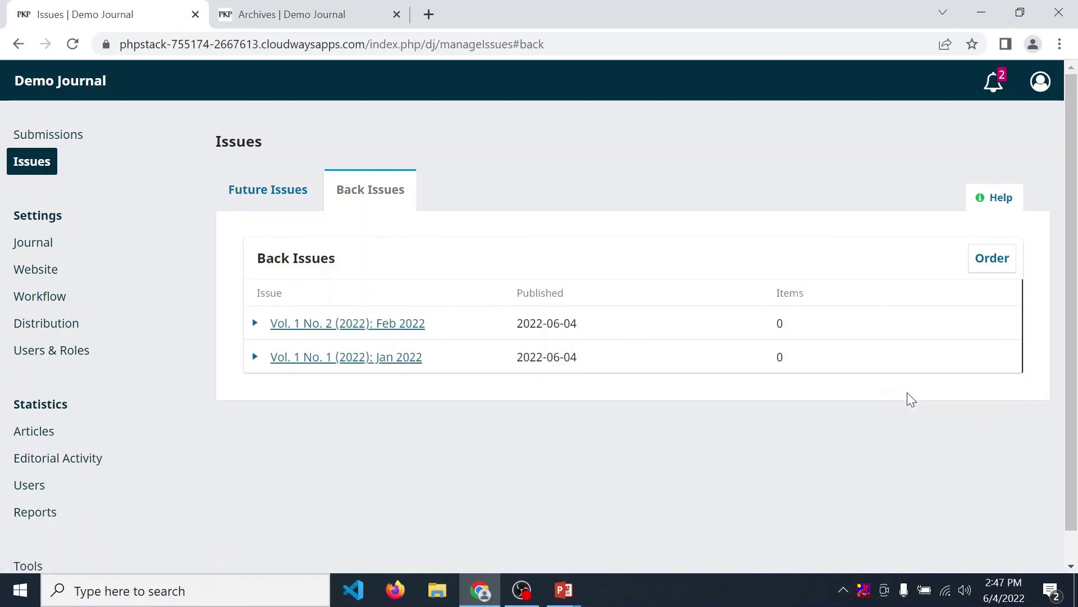